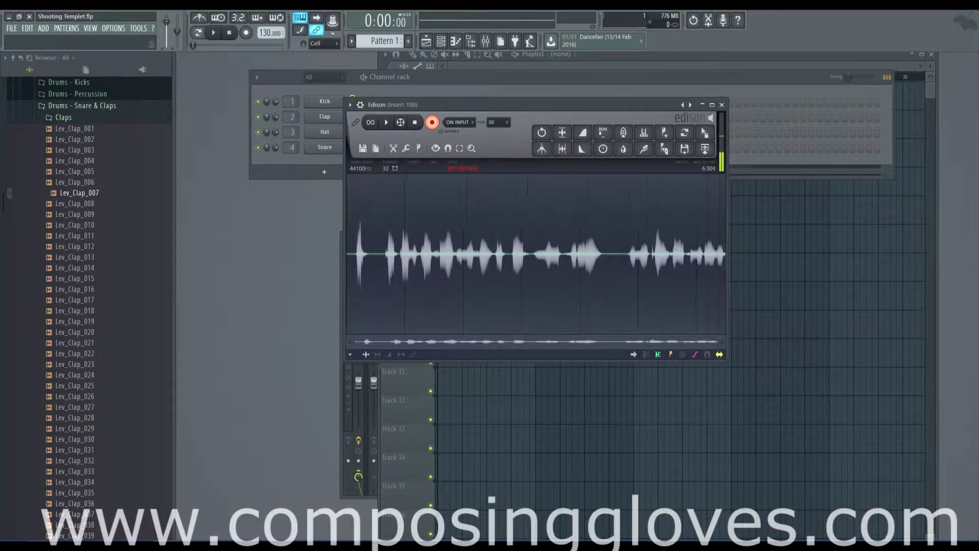
- Bring forward the other FL Studio project that has Kontakt 5 showing the Choir Surround Panner
{"action": "mouse_move", "coordinate": [215, 520]}
{"action": "left_click", "coordinate": [145, 499]}
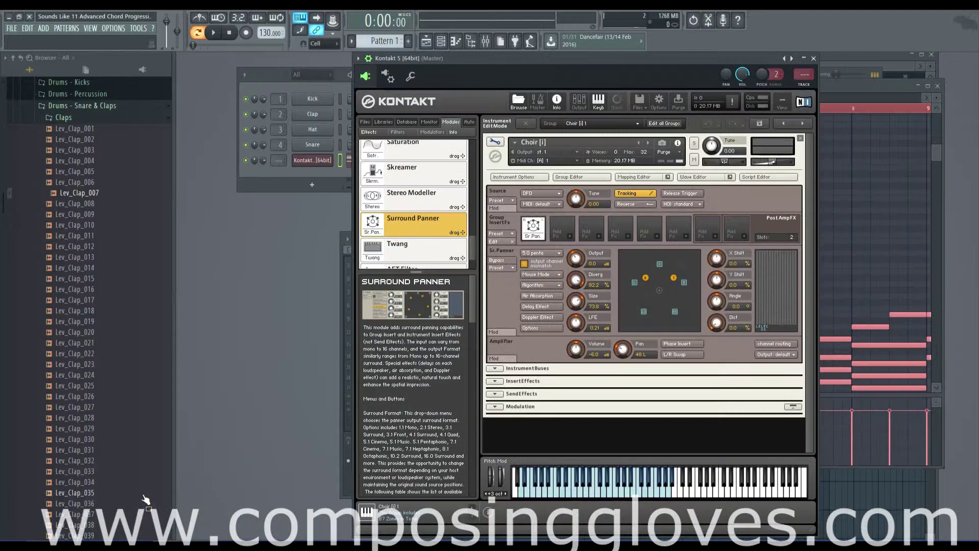
{"action": "left_click_drag", "start_coordinate": [616, 61], "coordinate": [596, 54]}
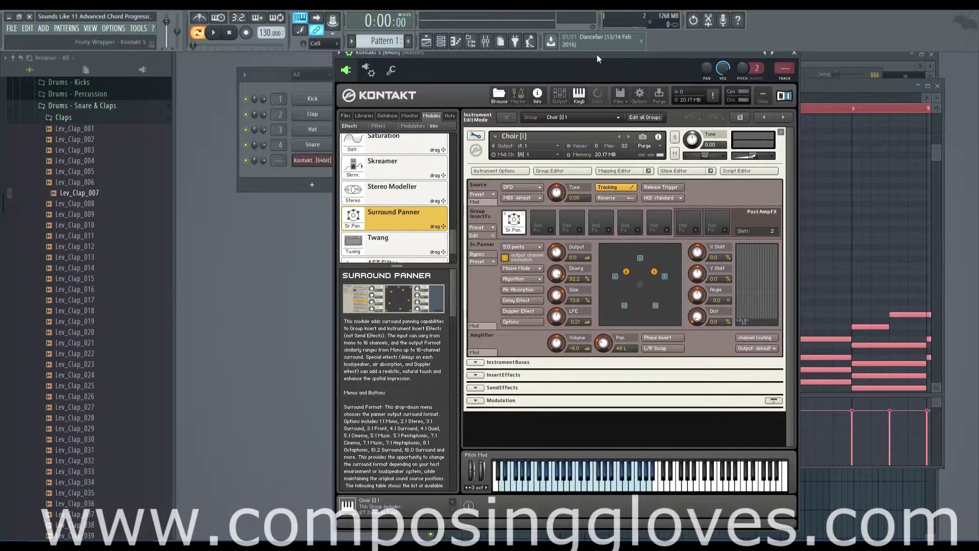
{"action": "scroll", "coordinate": [452, 248], "scroll_direction": "down", "scroll_amount": 1}
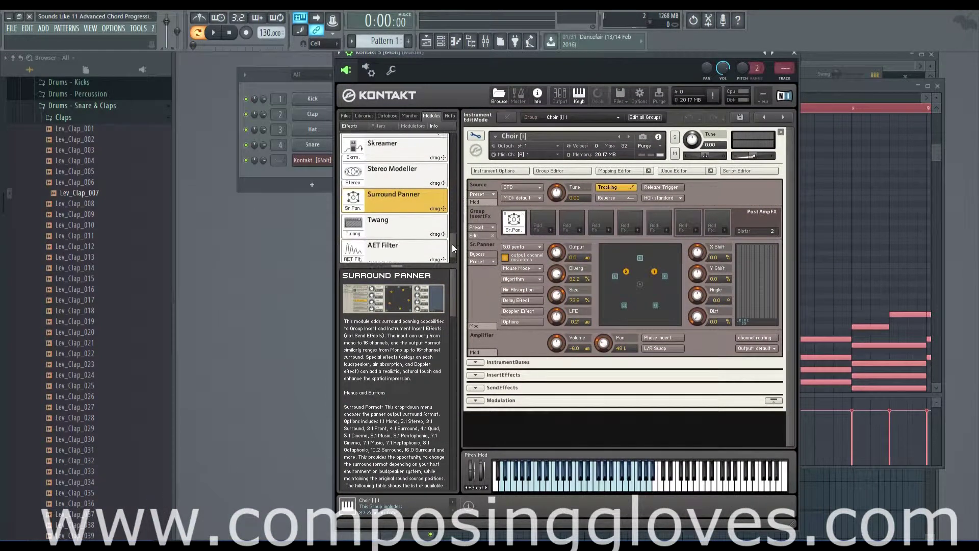
{"action": "scroll", "coordinate": [452, 249], "scroll_direction": "down", "scroll_amount": 1}
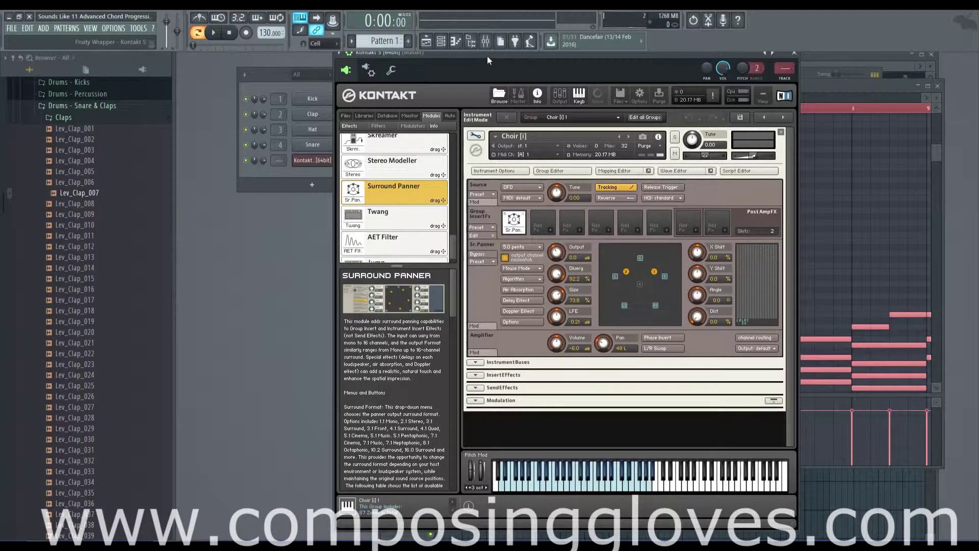
{"action": "left_click_drag", "start_coordinate": [488, 56], "coordinate": [484, 56]}
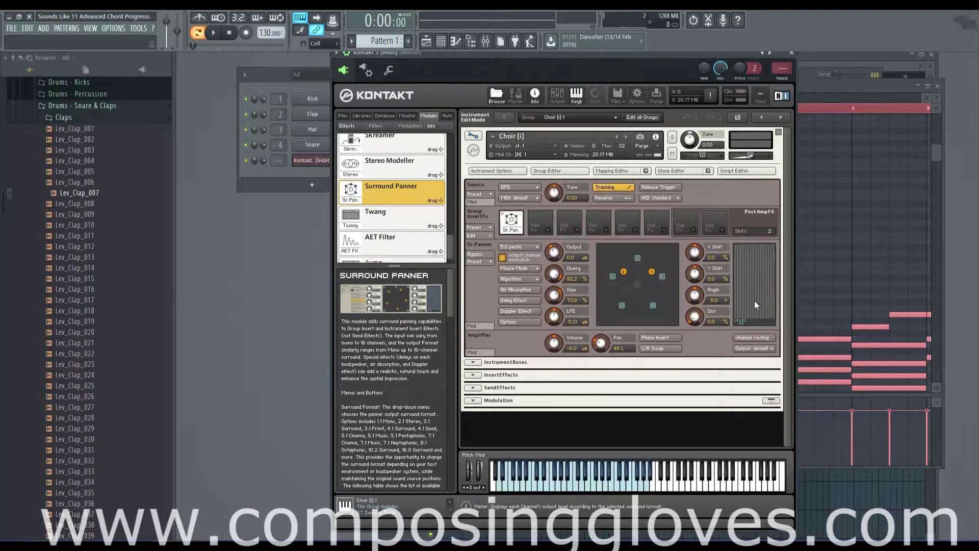
- Change the Surround Panner output format from 5.0 penta to 5.0 music after trying 3.1 lcr
{"action": "left_click", "coordinate": [517, 247]}
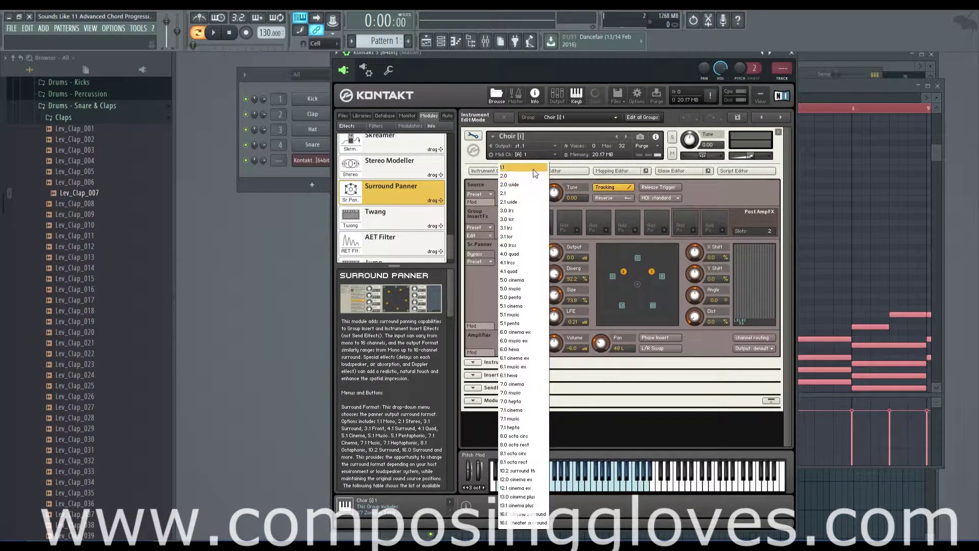
{"action": "left_click", "coordinate": [601, 246]}
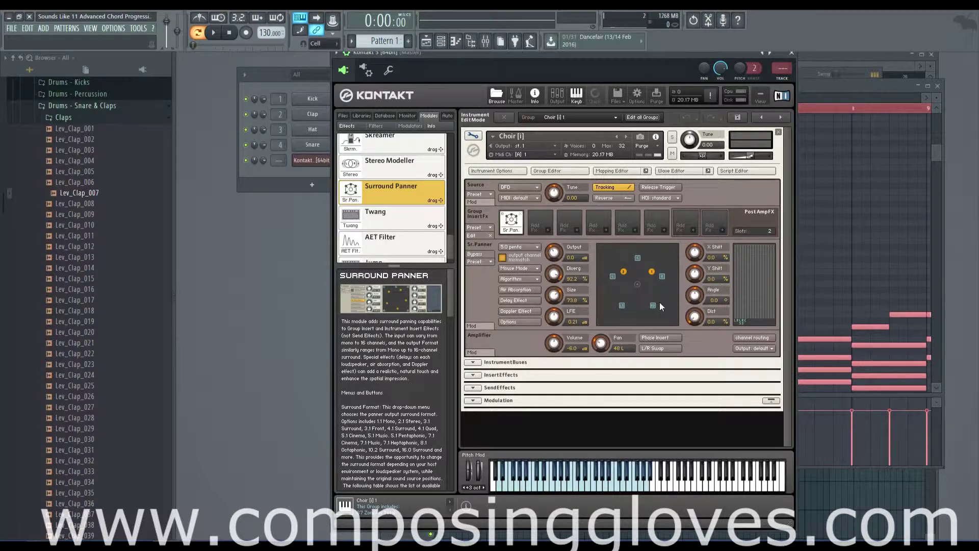
{"action": "left_click", "coordinate": [534, 249]}
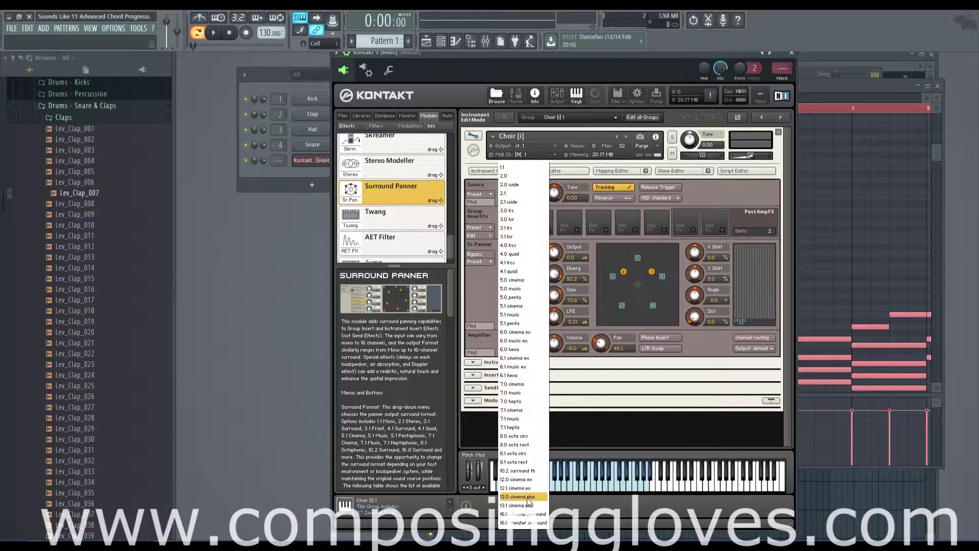
{"action": "left_click", "coordinate": [690, 347]}
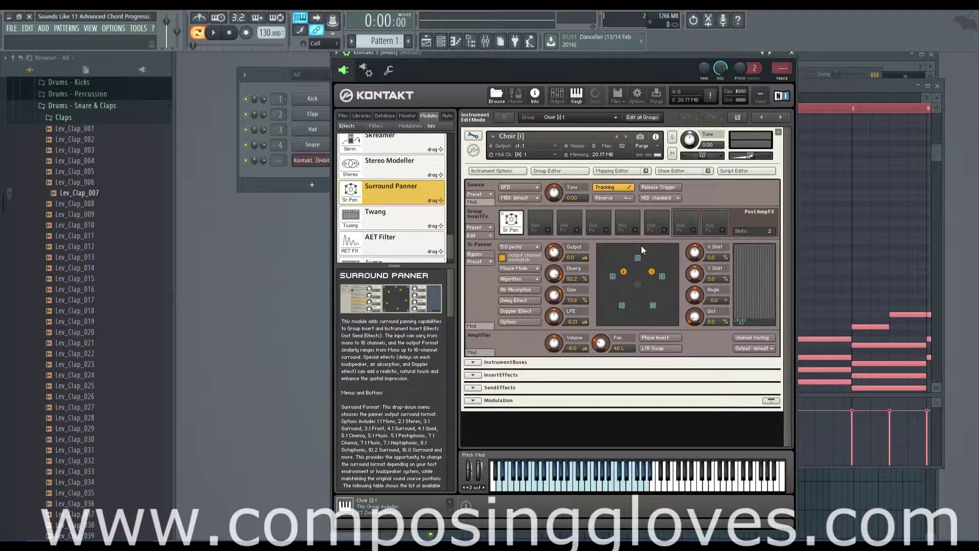
{"action": "left_click", "coordinate": [528, 248]}
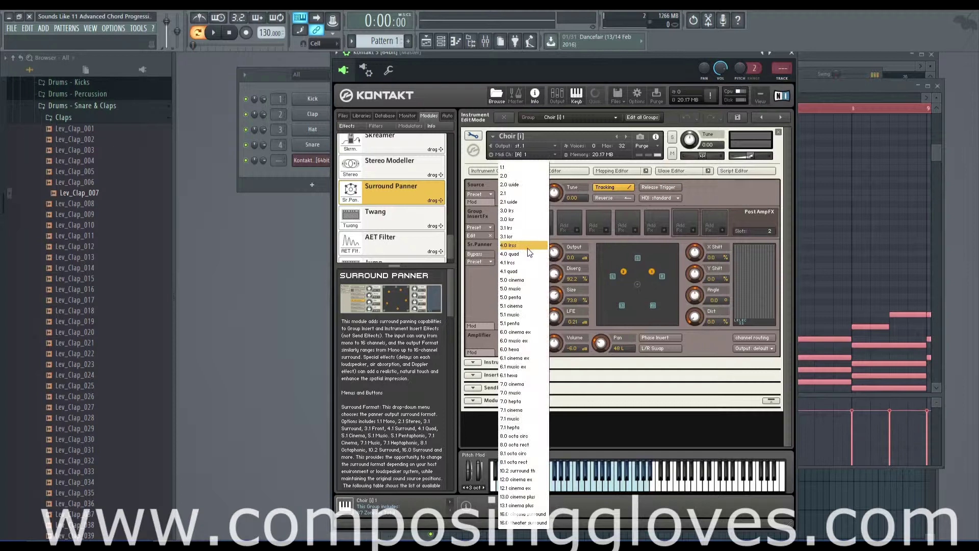
{"action": "left_click", "coordinate": [527, 234]}
{"action": "left_click", "coordinate": [524, 247]}
{"action": "left_click", "coordinate": [521, 289]}
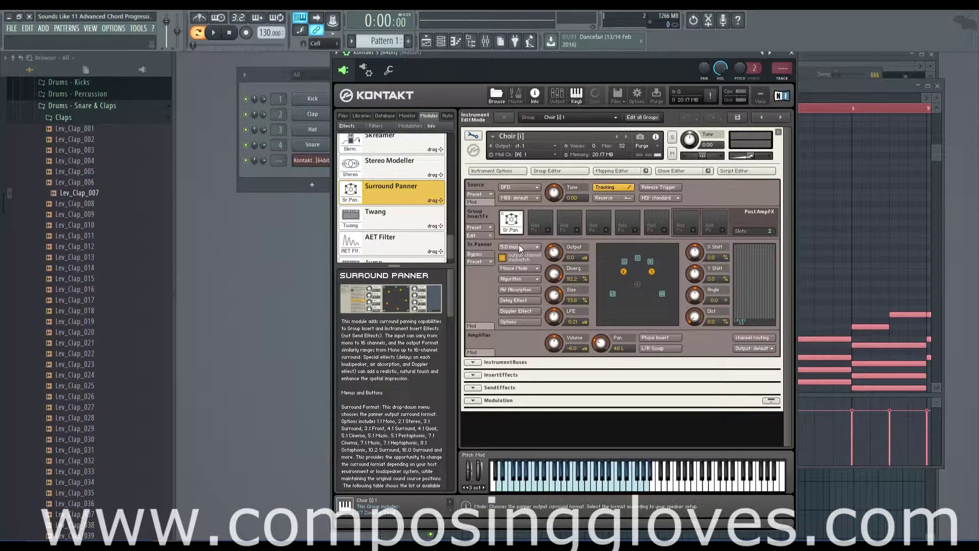
- Cycle the output format through 2.0, 2.0 wide, 2.1 wide and 6.1 music ex
{"action": "left_click", "coordinate": [519, 245]}
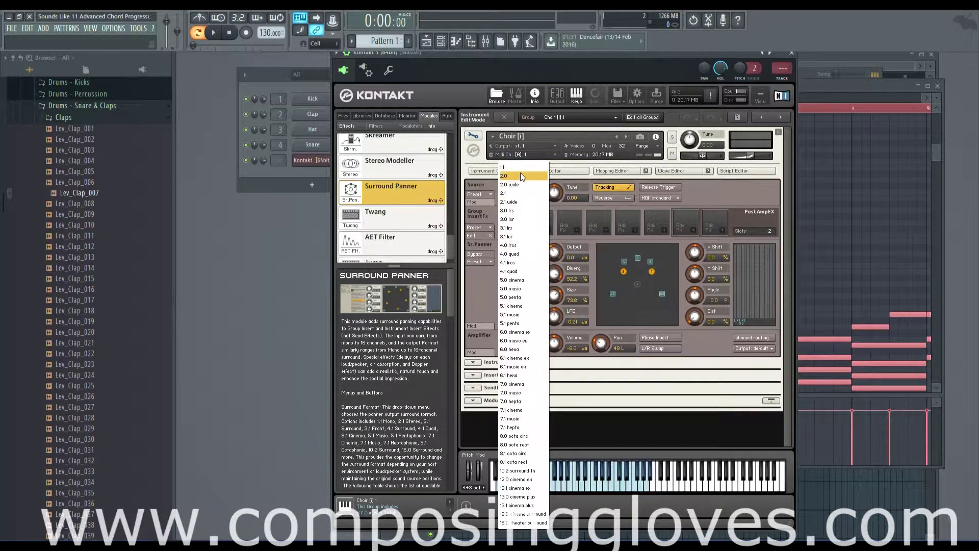
{"action": "left_click", "coordinate": [520, 174]}
{"action": "left_click", "coordinate": [528, 247]}
{"action": "left_click", "coordinate": [529, 184]}
{"action": "left_click", "coordinate": [529, 243]}
{"action": "left_click", "coordinate": [535, 202]}
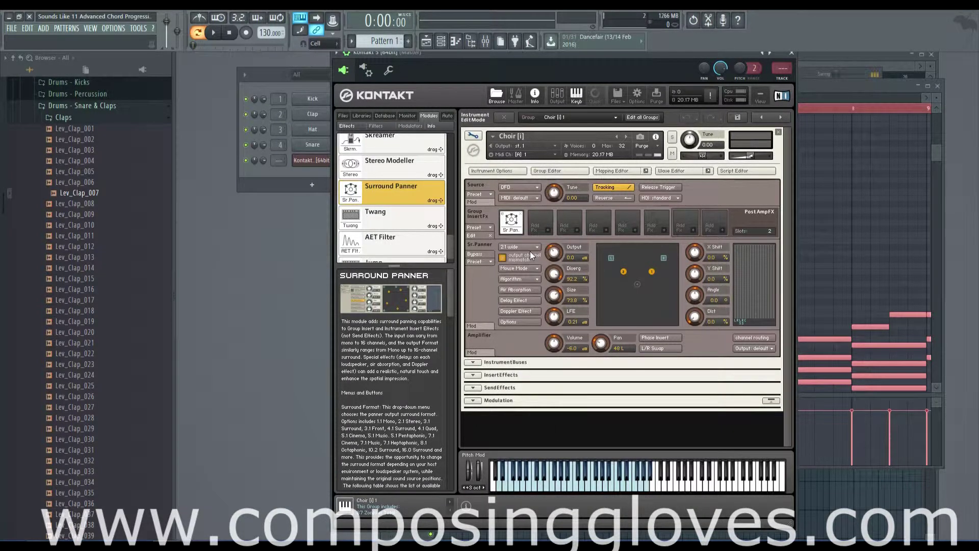
{"action": "left_click", "coordinate": [530, 246]}
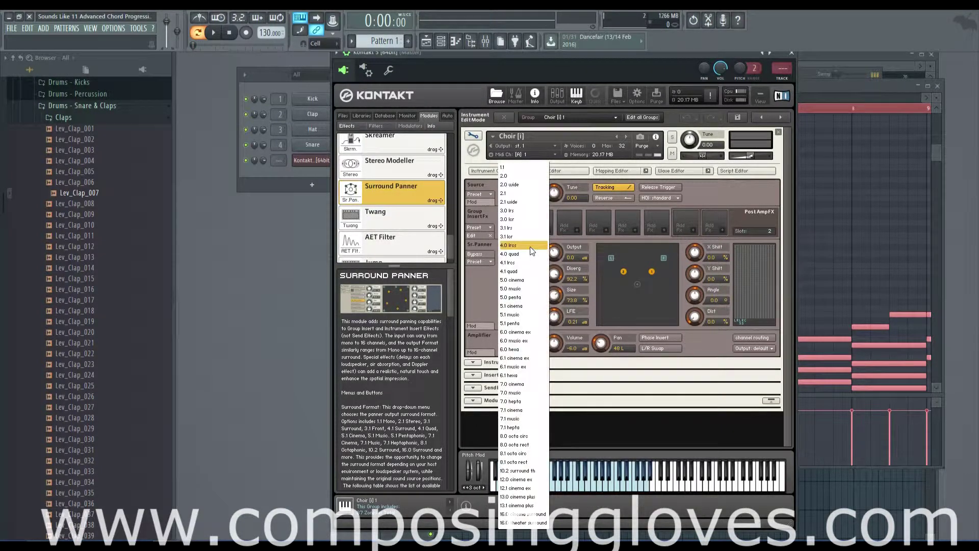
{"action": "left_click", "coordinate": [519, 367]}
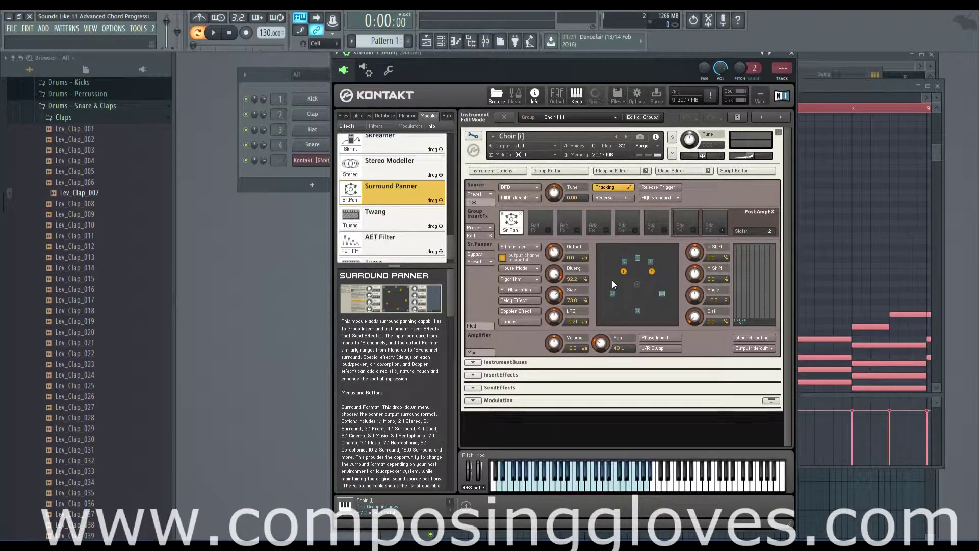
- Move the sources down and apart, then set the output format to 5.0 cinema
{"action": "left_click_drag", "start_coordinate": [626, 274], "coordinate": [624, 305]}
{"action": "left_click", "coordinate": [518, 247]}
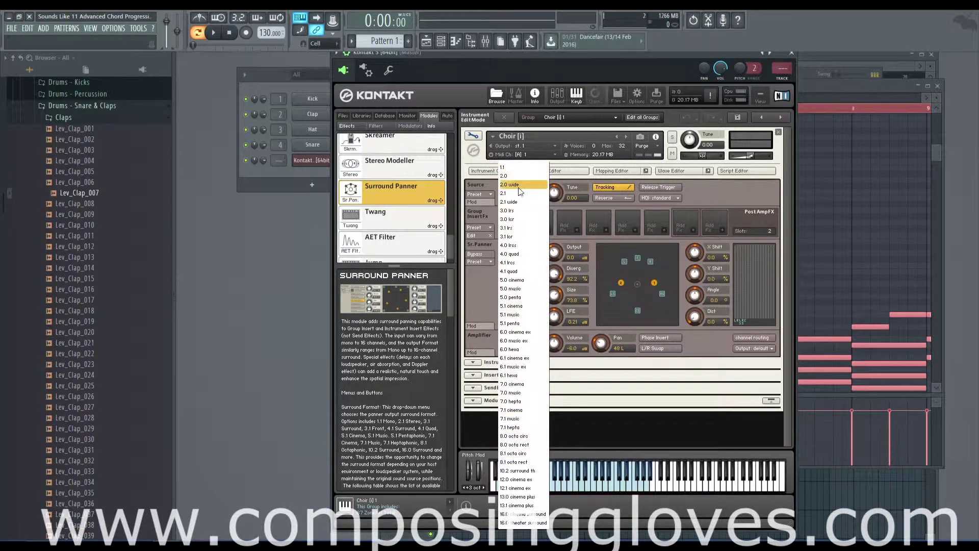
{"action": "left_click", "coordinate": [529, 279]}
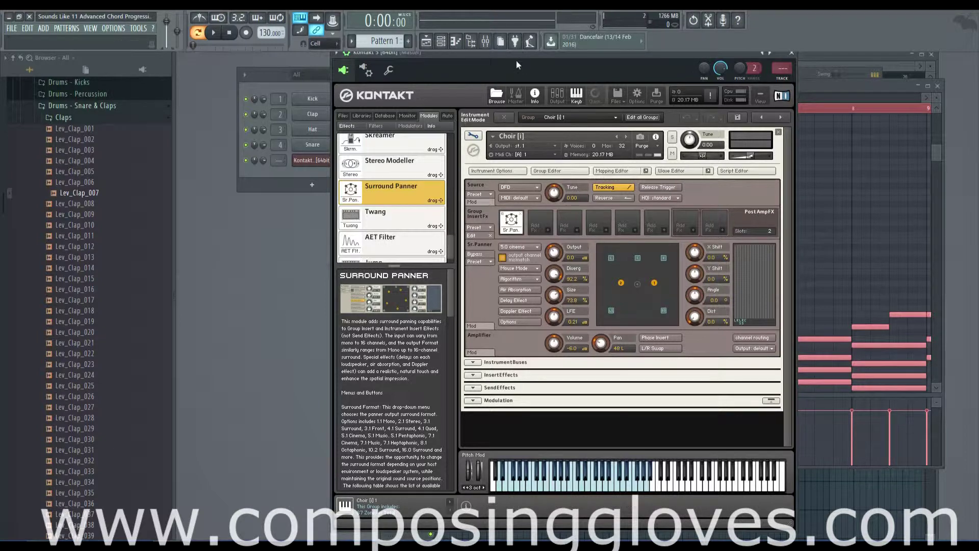
{"action": "left_click_drag", "start_coordinate": [520, 54], "coordinate": [494, 51]}
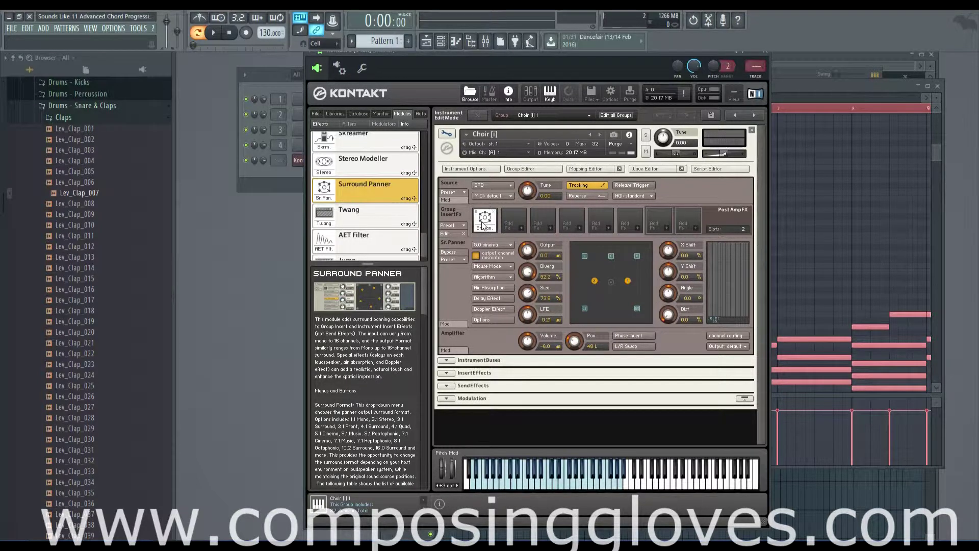
{"action": "left_click", "coordinate": [489, 246]}
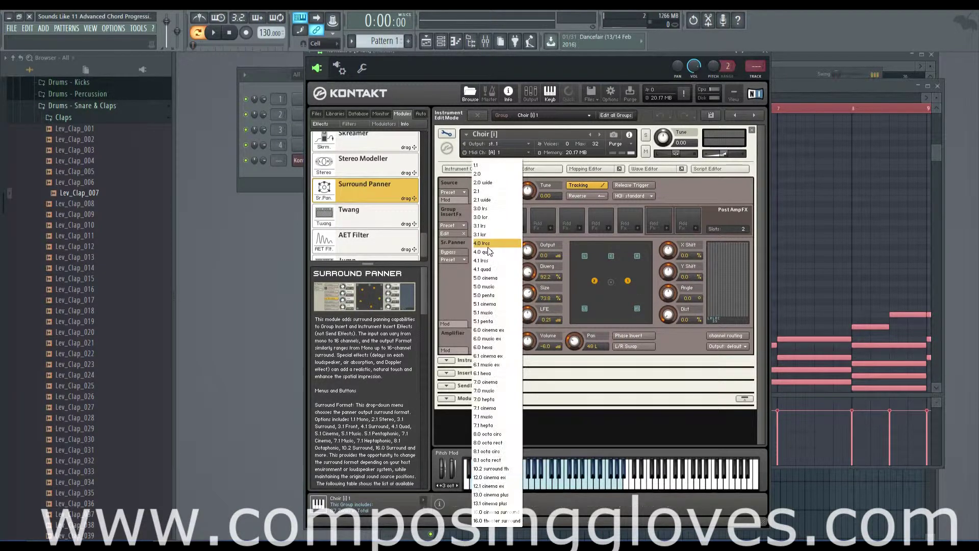
{"action": "left_click", "coordinate": [446, 280]}
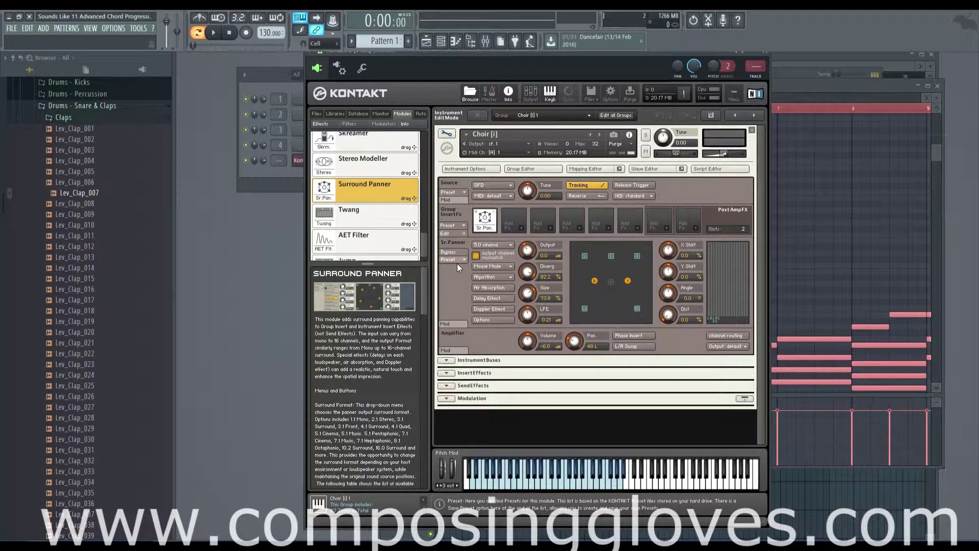
{"action": "left_click", "coordinate": [457, 263]}
{"action": "mouse_move", "coordinate": [451, 270]}
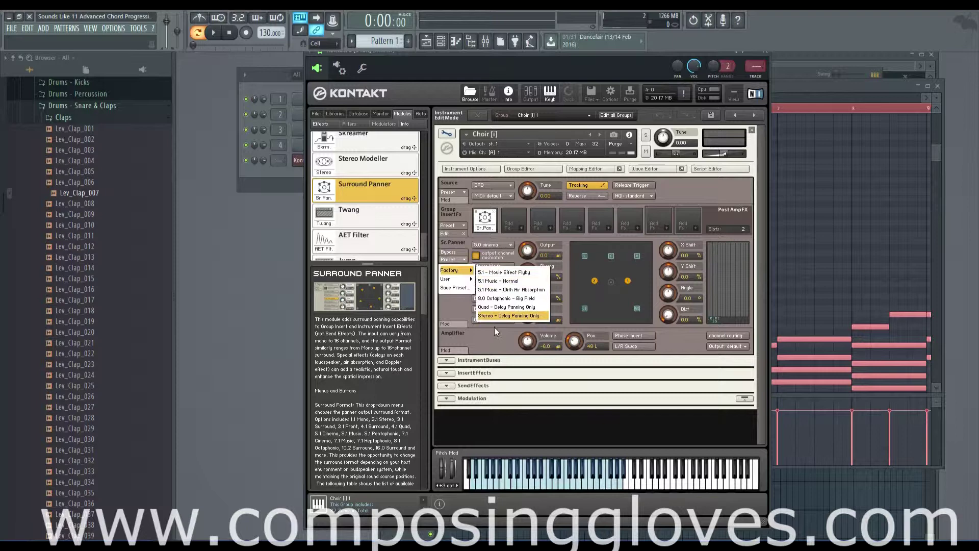
{"action": "left_click", "coordinate": [444, 298]}
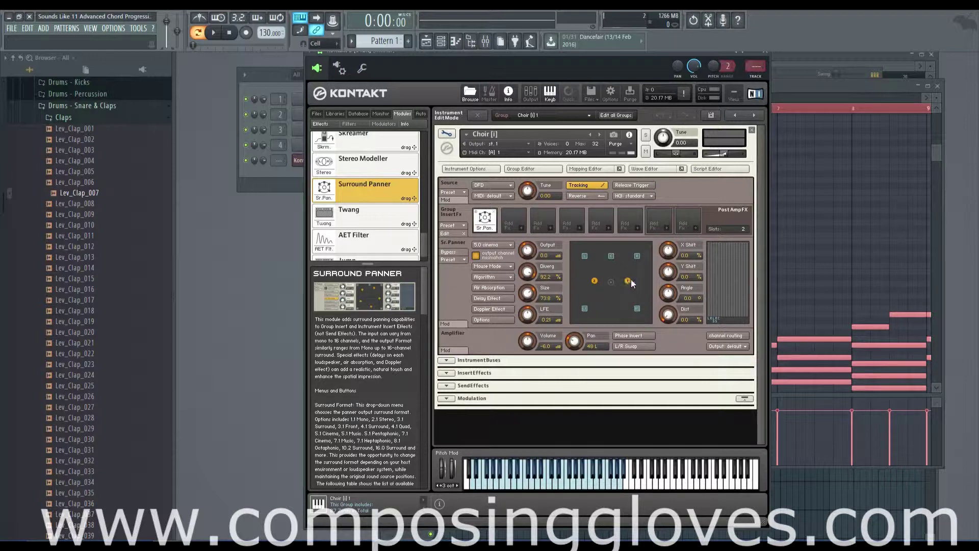
- Drag the Choir sources around the field, ending mirrored just above left and right centre
{"action": "left_click_drag", "start_coordinate": [625, 284], "coordinate": [647, 285]}
{"action": "left_click_drag", "start_coordinate": [647, 281], "coordinate": [652, 248]}
{"action": "left_click_drag", "start_coordinate": [647, 248], "coordinate": [619, 268]}
{"action": "left_click", "coordinate": [493, 266]}
{"action": "left_click", "coordinate": [496, 266]}
{"action": "left_click_drag", "start_coordinate": [603, 269], "coordinate": [589, 281]}
{"action": "left_click_drag", "start_coordinate": [632, 289], "coordinate": [633, 278]}
- Move the sources left in sync mode, then place them diagonally opposite in mirror mode
{"action": "left_click", "coordinate": [531, 99]}
{"action": "left_click", "coordinate": [531, 99]}
{"action": "left_click", "coordinate": [492, 267]}
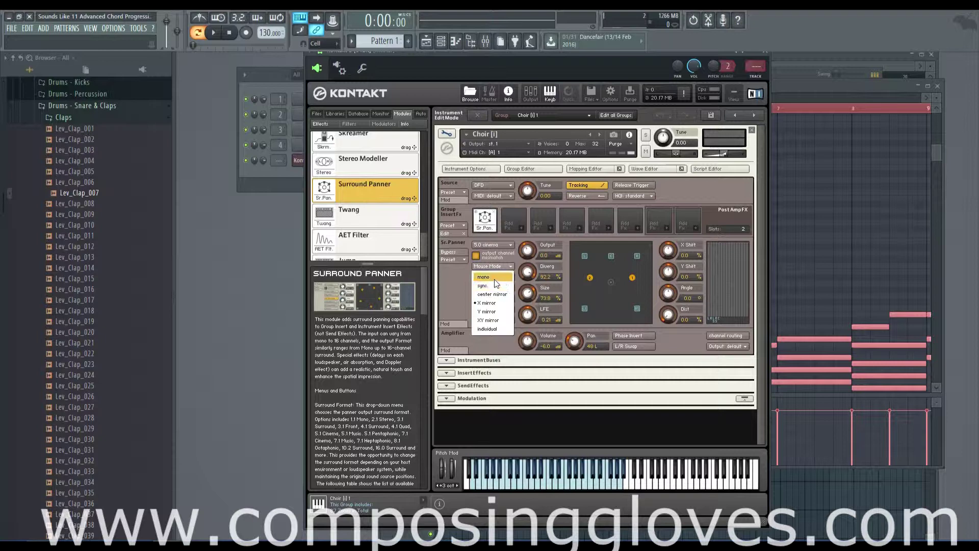
{"action": "left_click", "coordinate": [491, 285]}
{"action": "left_click_drag", "start_coordinate": [634, 280], "coordinate": [598, 271]}
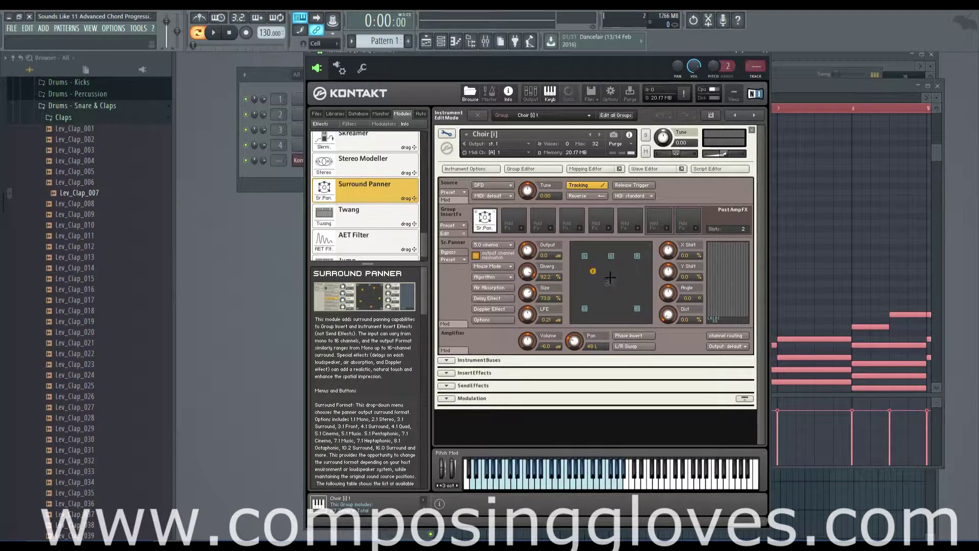
{"action": "left_click", "coordinate": [492, 266]}
{"action": "left_click", "coordinate": [491, 289]}
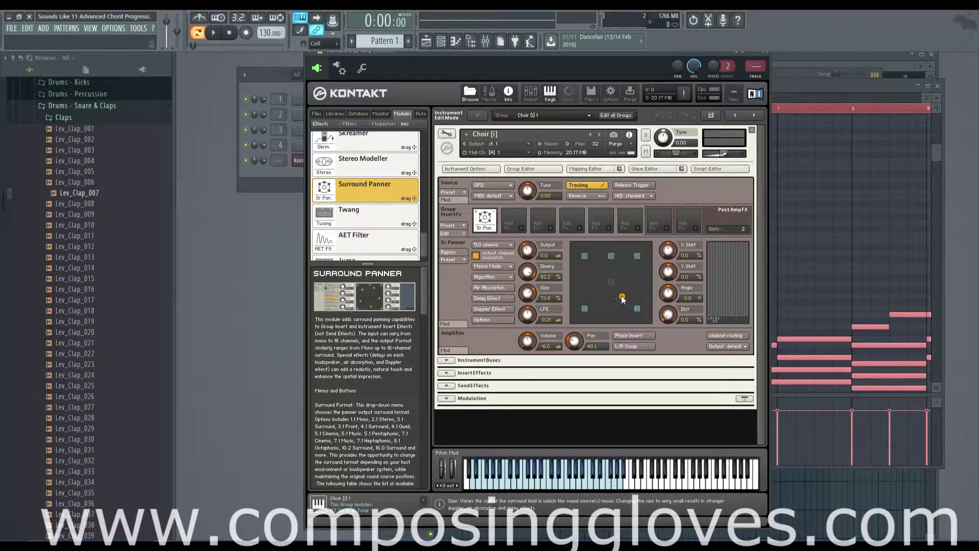
{"action": "left_click", "coordinate": [492, 267]}
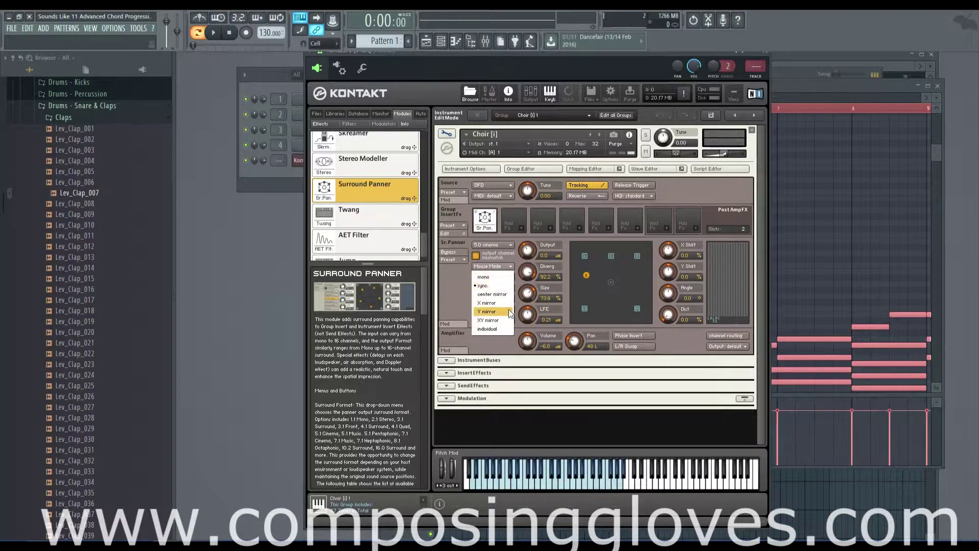
{"action": "left_click", "coordinate": [508, 296]}
{"action": "left_click_drag", "start_coordinate": [591, 275], "coordinate": [607, 291]}
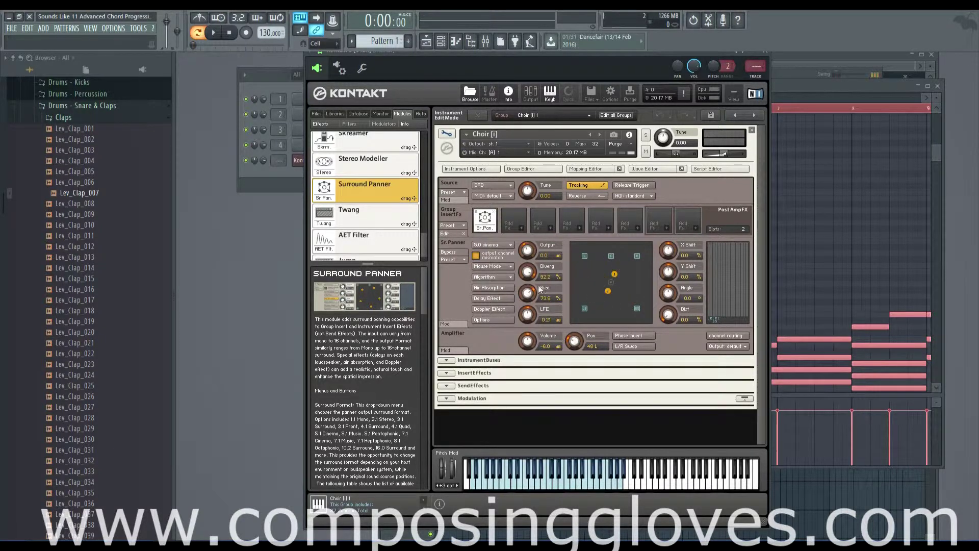
- Nudge one source in individual mode, then raise both in sync after trying center mirror
{"action": "left_click", "coordinate": [501, 266]}
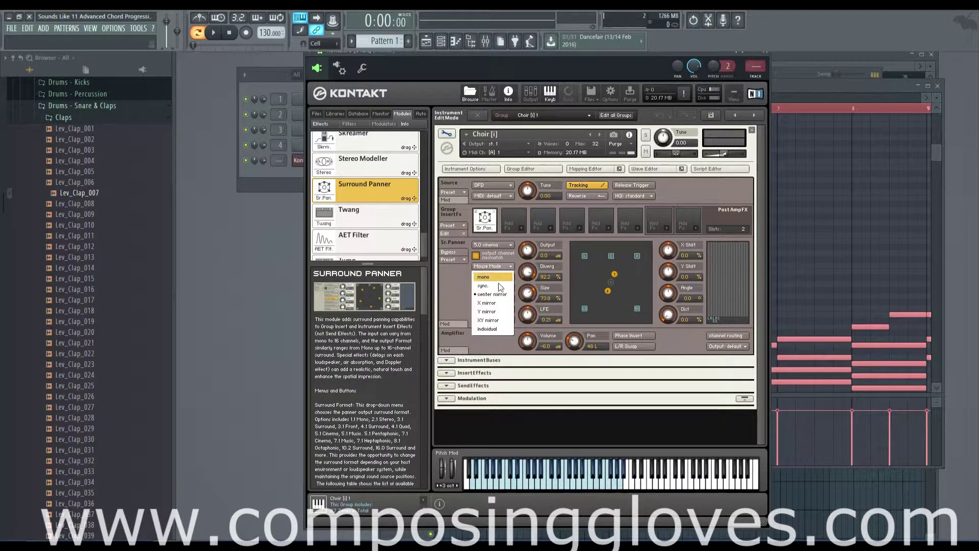
{"action": "left_click", "coordinate": [488, 329]}
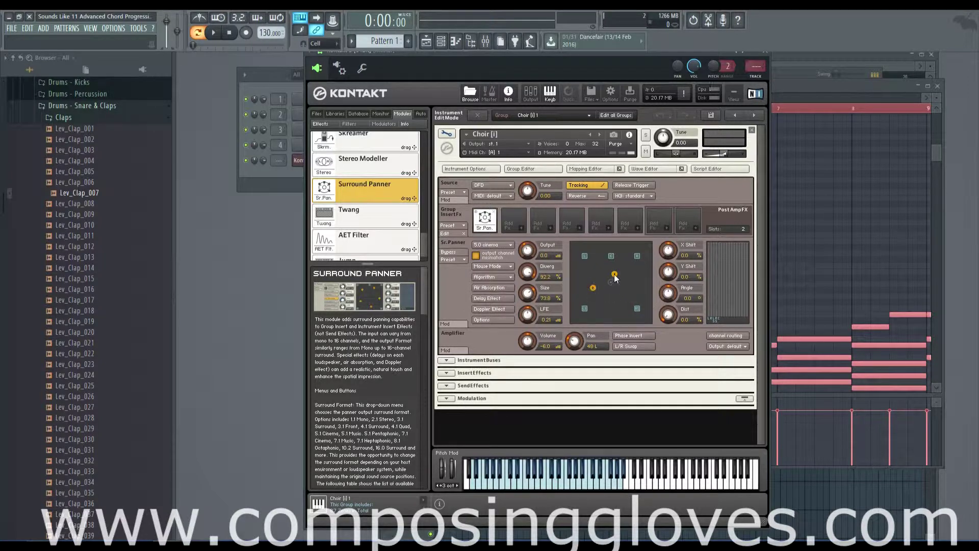
{"action": "mouse_move", "coordinate": [615, 274]}
{"action": "left_mouse_down"}
{"action": "mouse_move", "coordinate": [637, 276]}
{"action": "mouse_move", "coordinate": [627, 266]}
{"action": "left_mouse_up"}
{"action": "left_click", "coordinate": [489, 266]}
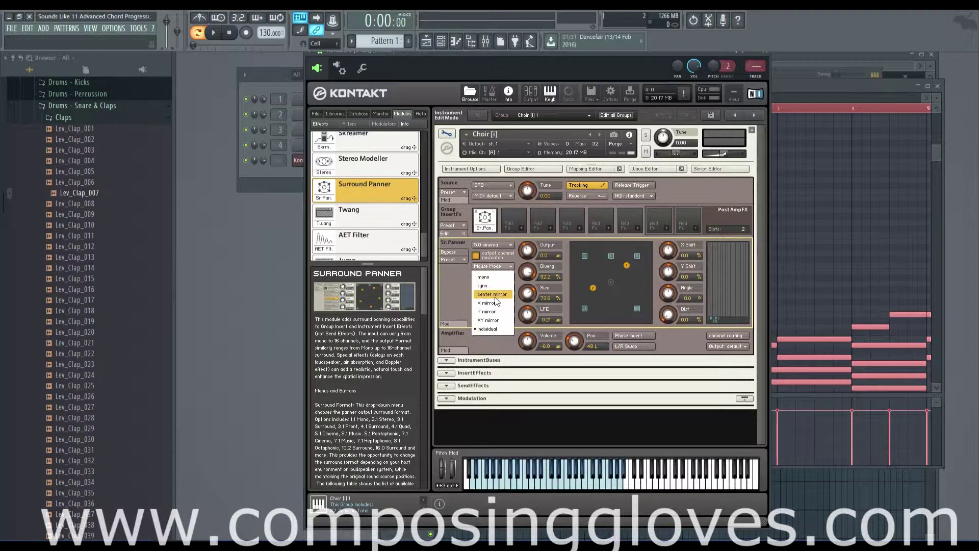
{"action": "left_click", "coordinate": [493, 294]}
{"action": "left_click", "coordinate": [495, 266]}
{"action": "left_click", "coordinate": [495, 283]}
{"action": "mouse_move", "coordinate": [595, 299]}
{"action": "left_mouse_down"}
{"action": "mouse_move", "coordinate": [597, 281]}
{"action": "mouse_move", "coordinate": [590, 316]}
{"action": "mouse_move", "coordinate": [585, 286]}
{"action": "mouse_move", "coordinate": [599, 315]}
{"action": "mouse_move", "coordinate": [601, 287]}
{"action": "mouse_move", "coordinate": [580, 279]}
{"action": "mouse_move", "coordinate": [602, 281]}
{"action": "left_mouse_up"}
{"action": "left_click", "coordinate": [491, 267]}
{"action": "left_click", "coordinate": [490, 292]}
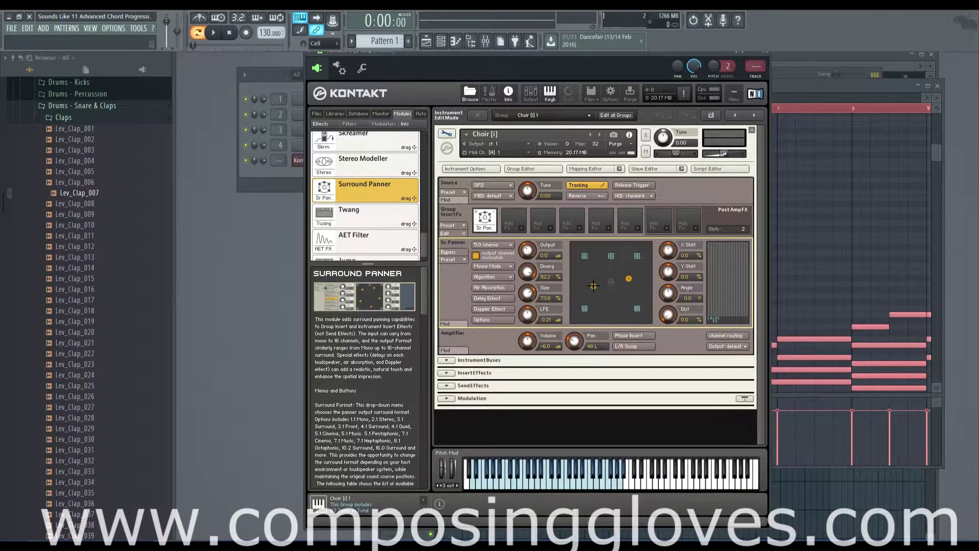
- Keep the sinusoid algorithm and spread the sources to front-centre and rear
{"action": "left_click", "coordinate": [498, 277]}
{"action": "left_click", "coordinate": [490, 297]}
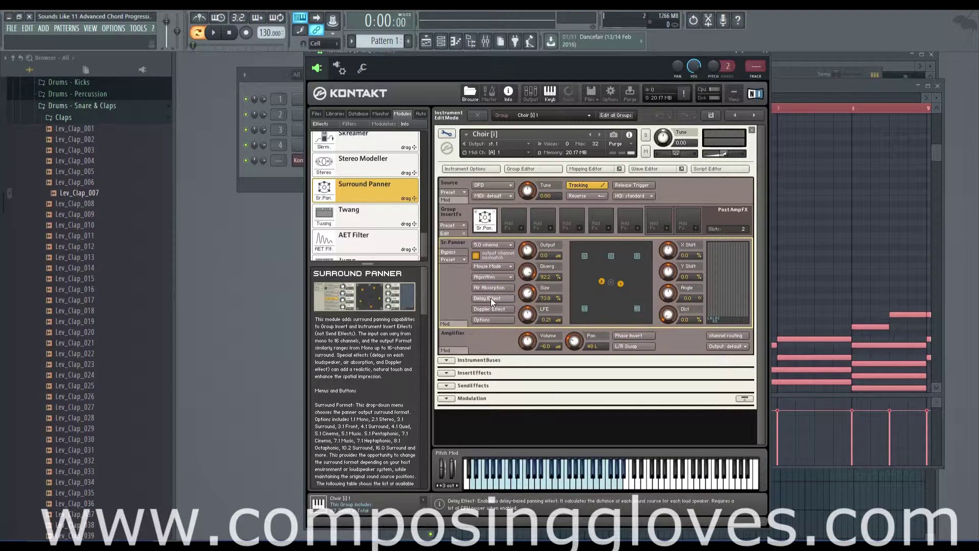
{"action": "left_click_drag", "start_coordinate": [608, 284], "coordinate": [614, 259]}
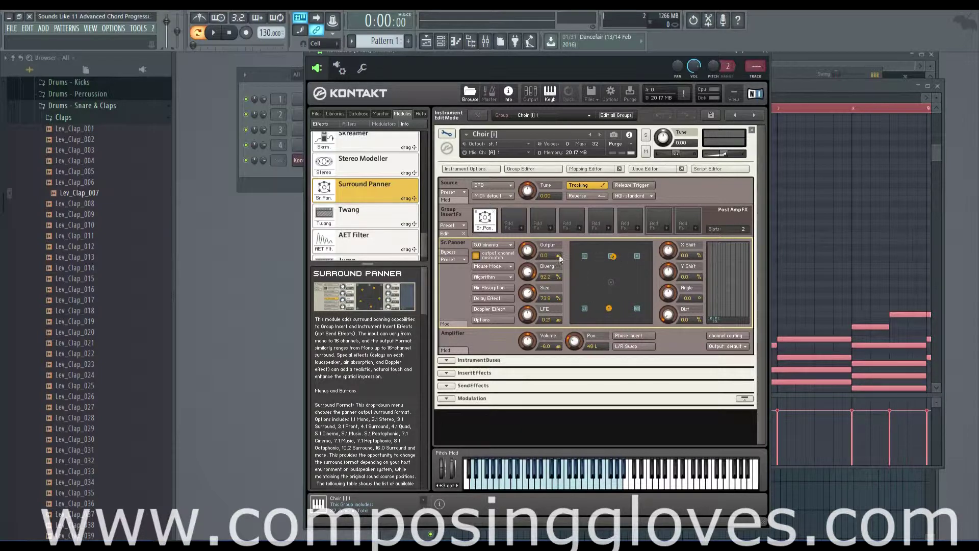
- Switch the panning algorithm to constant power and place both sources side by side near centre
{"action": "left_click", "coordinate": [504, 279]}
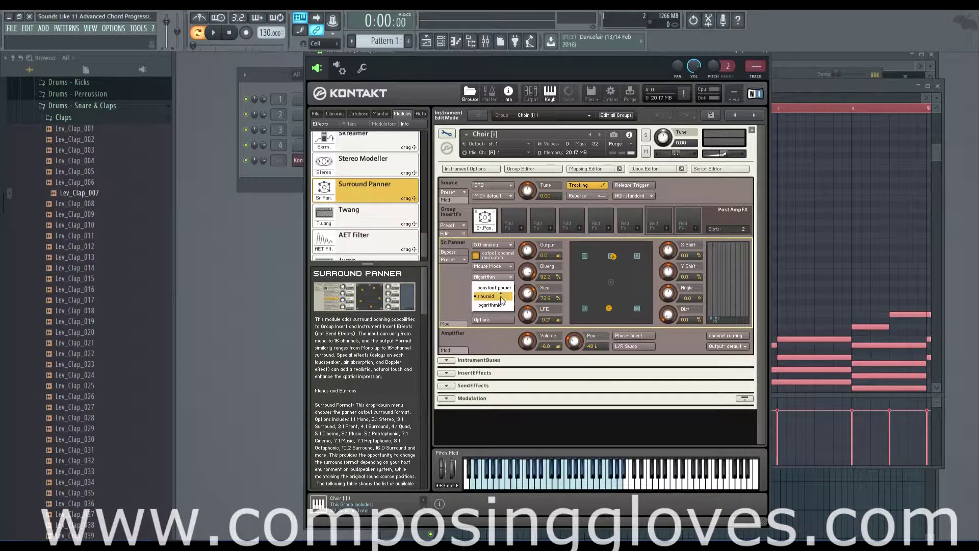
{"action": "left_click", "coordinate": [500, 280]}
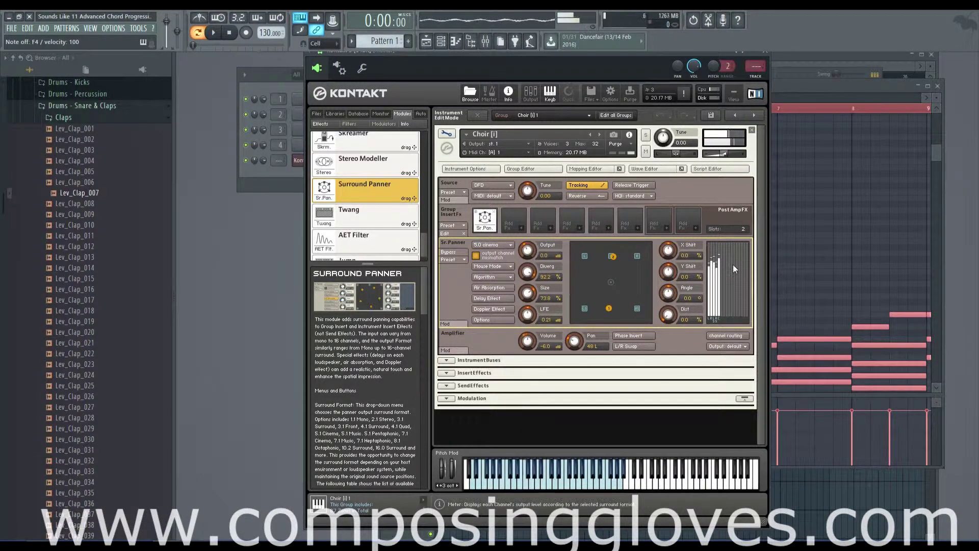
{"action": "left_click_drag", "start_coordinate": [608, 308], "coordinate": [633, 315]}
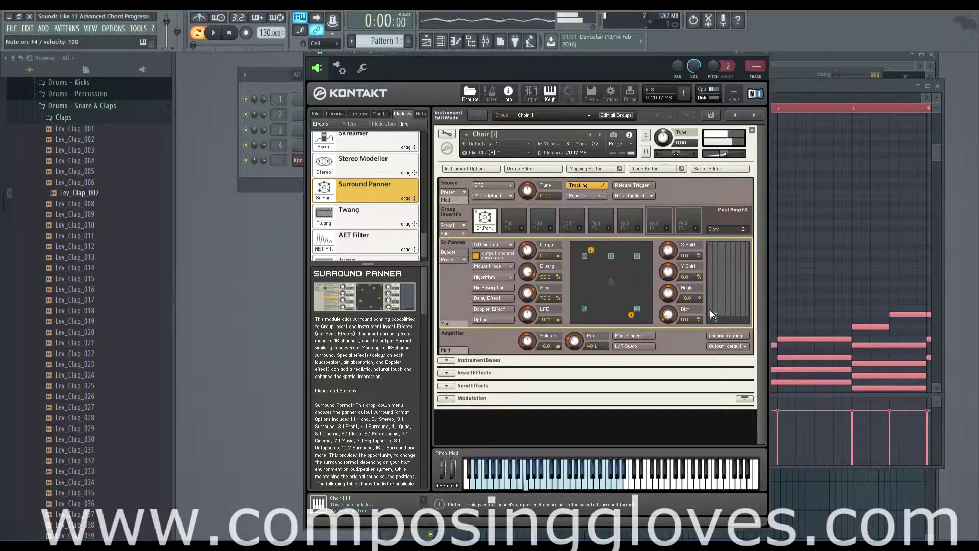
{"action": "left_click", "coordinate": [499, 277]}
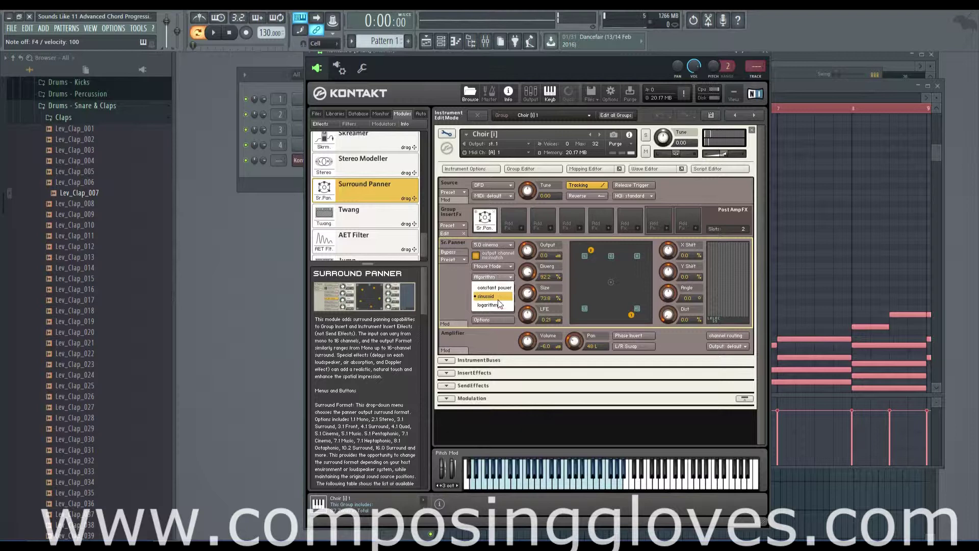
{"action": "left_click", "coordinate": [500, 292]}
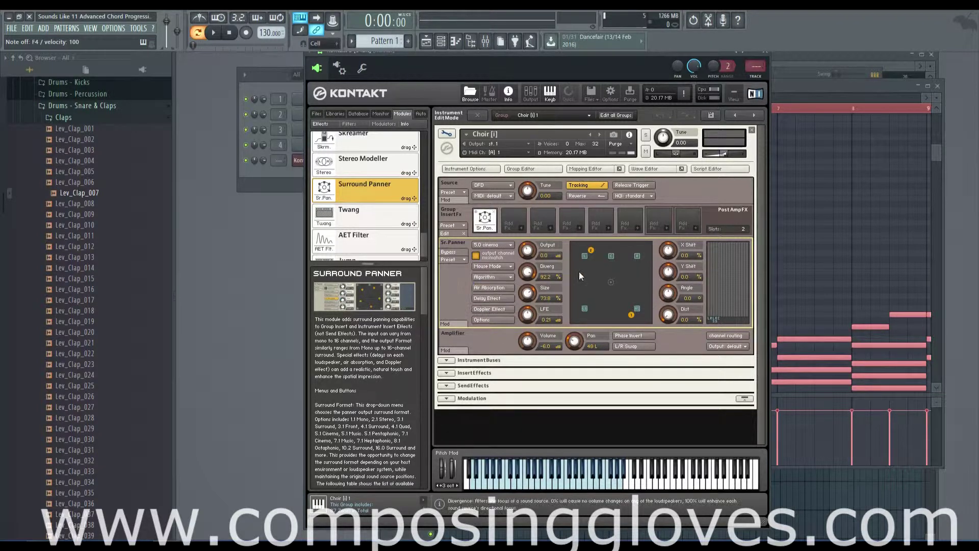
{"action": "left_click_drag", "start_coordinate": [632, 314], "coordinate": [597, 279]}
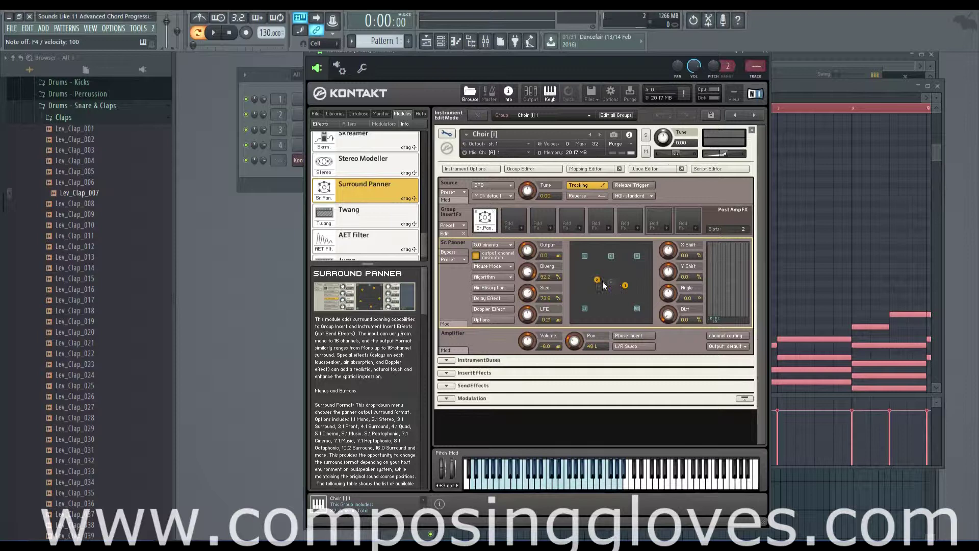
- Place sources at upper right, lower left and top right, then gather them at the centre
{"action": "left_click_drag", "start_coordinate": [597, 280], "coordinate": [638, 256]}
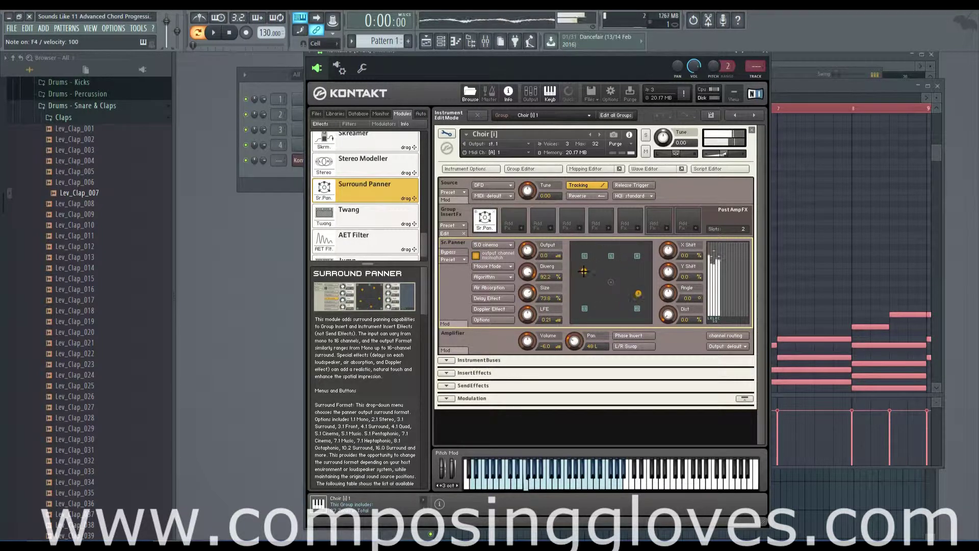
{"action": "left_click", "coordinate": [499, 278]}
{"action": "left_click", "coordinate": [499, 286]}
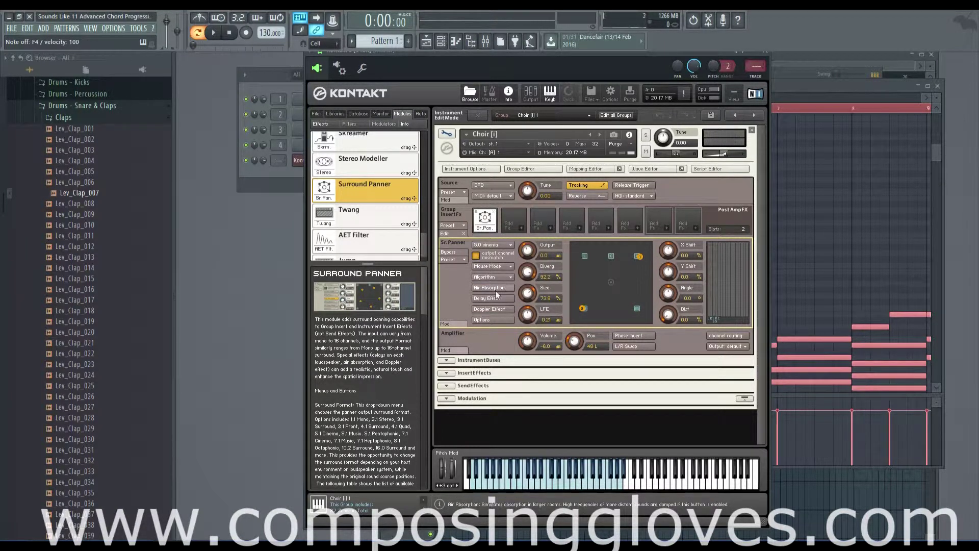
{"action": "left_click", "coordinate": [577, 315]}
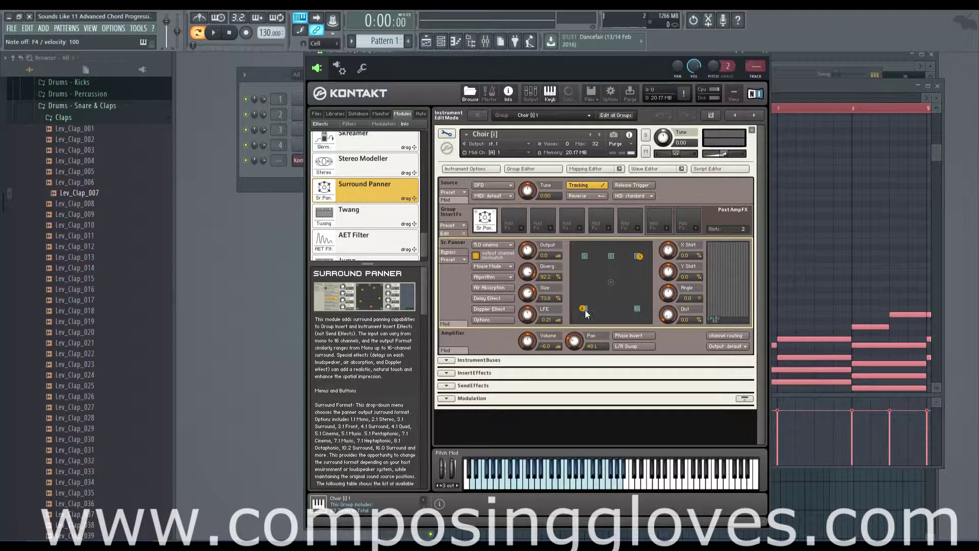
{"action": "left_click", "coordinate": [645, 250]}
{"action": "left_click_drag", "start_coordinate": [575, 315], "coordinate": [618, 280]}
- Turn on Doppler, raise Size to 100%, and reposition the sources around the field
{"action": "left_click", "coordinate": [488, 309]}
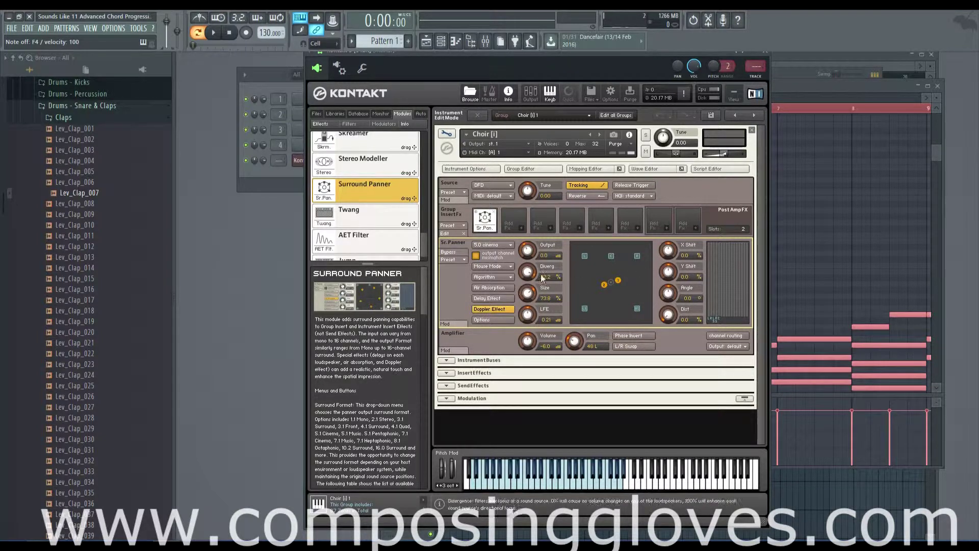
{"action": "left_click_drag", "start_coordinate": [527, 292], "coordinate": [527, 233]}
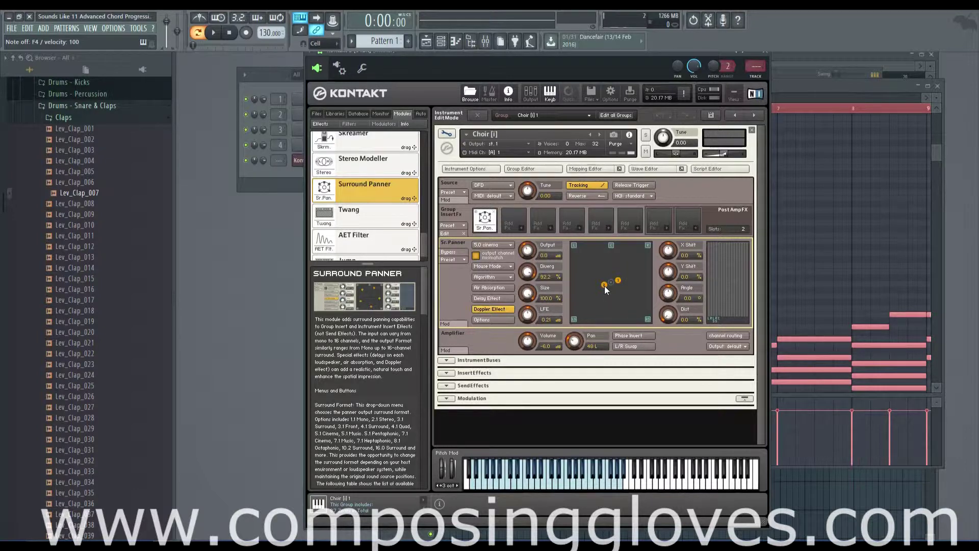
{"action": "left_click_drag", "start_coordinate": [605, 288], "coordinate": [595, 314]}
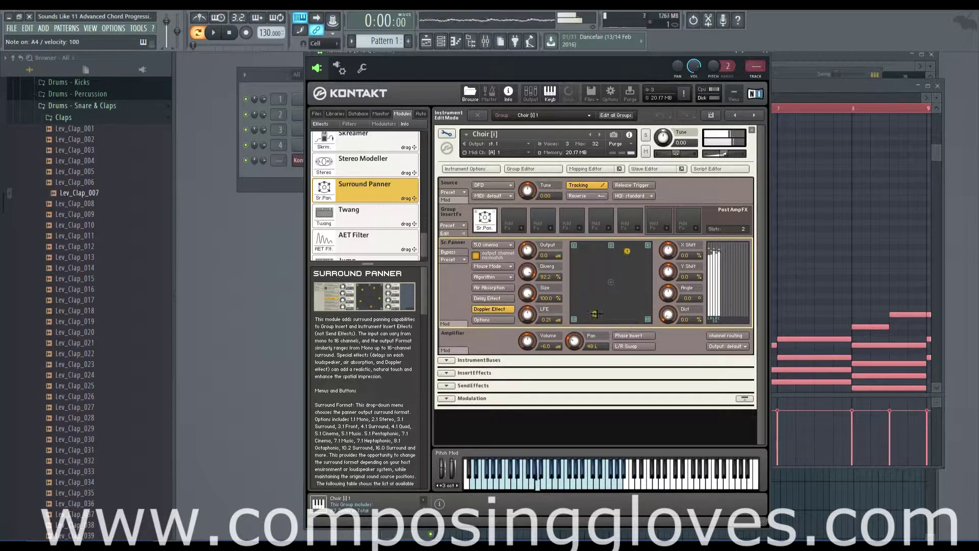
{"action": "left_click", "coordinate": [503, 277]}
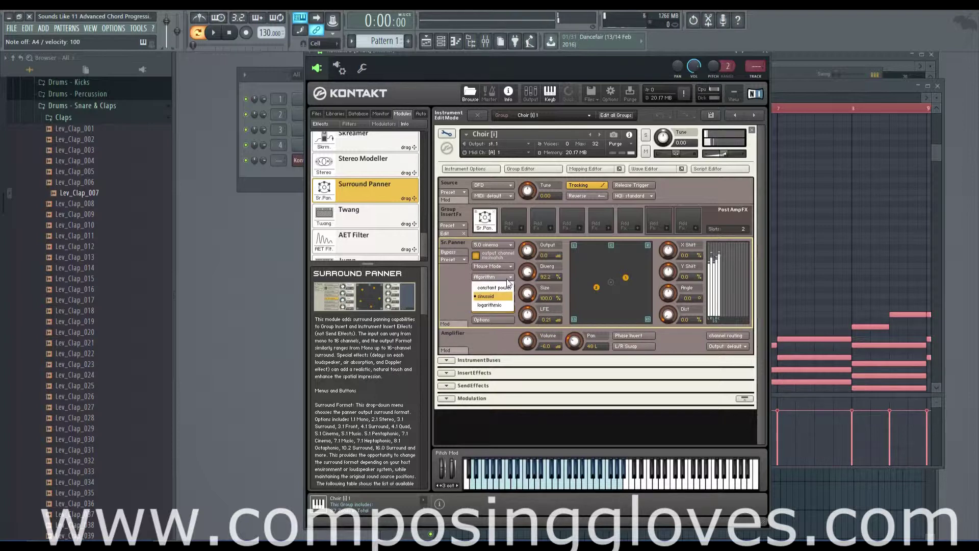
{"action": "left_click", "coordinate": [504, 277]}
{"action": "left_click", "coordinate": [498, 267]}
{"action": "left_click", "coordinate": [498, 267]}
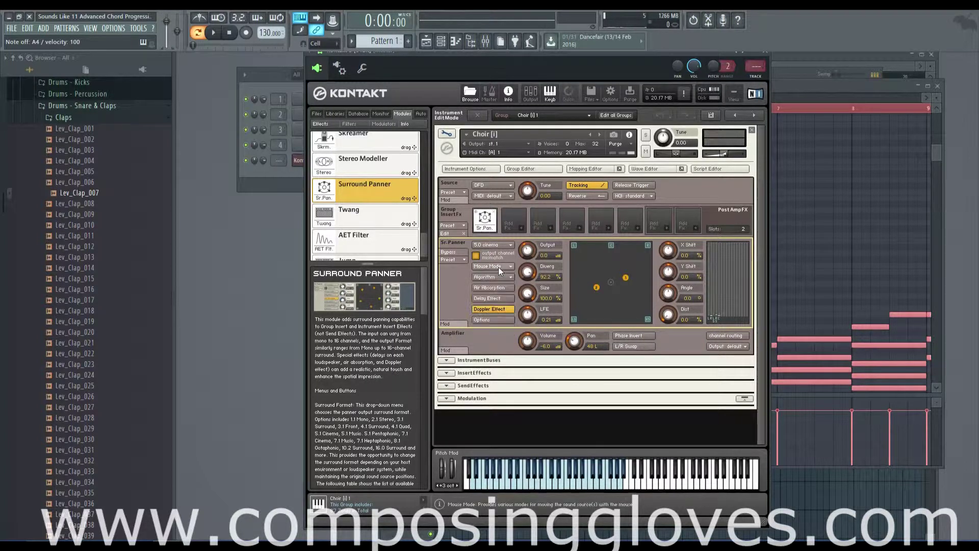
{"action": "left_click_drag", "start_coordinate": [598, 290], "coordinate": [643, 280]}
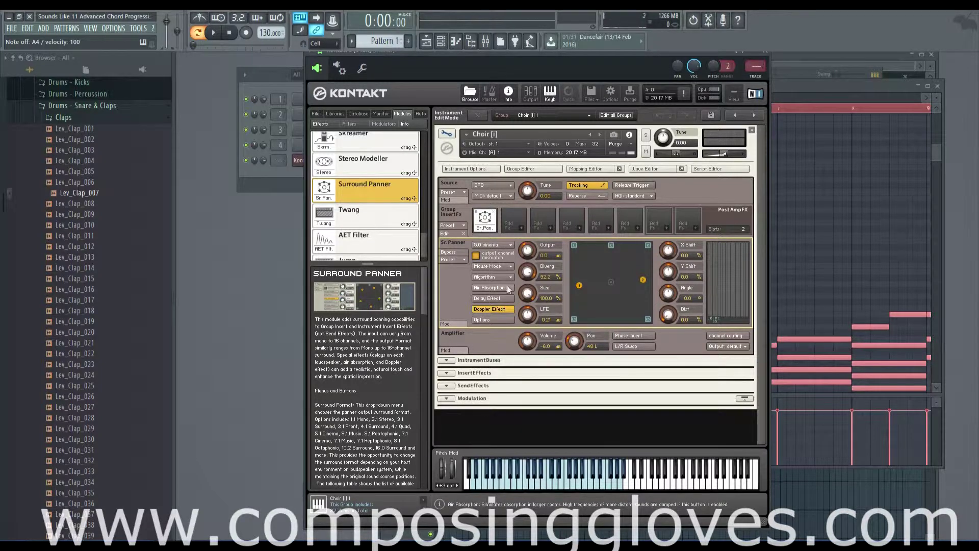
- Toggle the Delay and Doppler effects, ending with Air Absorption and Doppler on and Delay off
{"action": "left_click", "coordinate": [497, 298]}
{"action": "left_click", "coordinate": [498, 309]}
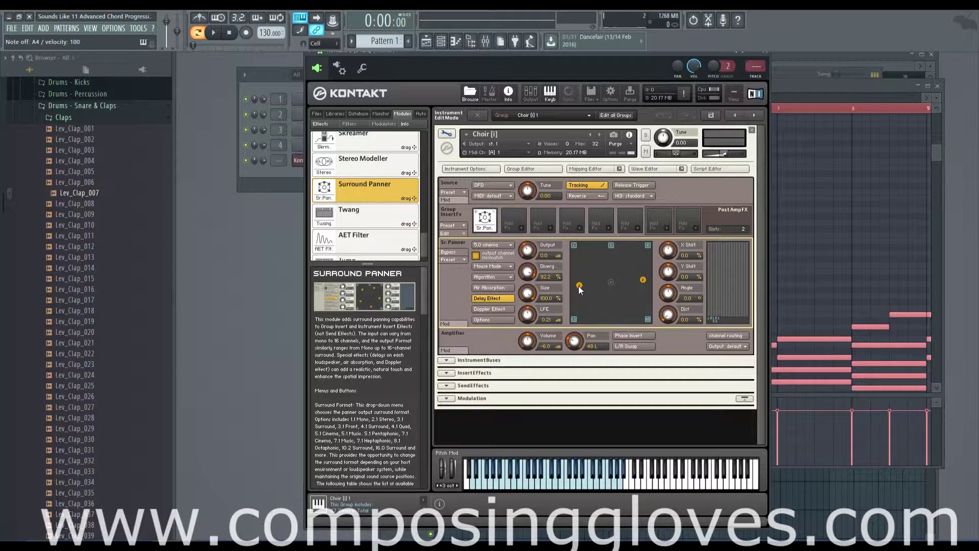
{"action": "left_click_drag", "start_coordinate": [579, 288], "coordinate": [580, 325]}
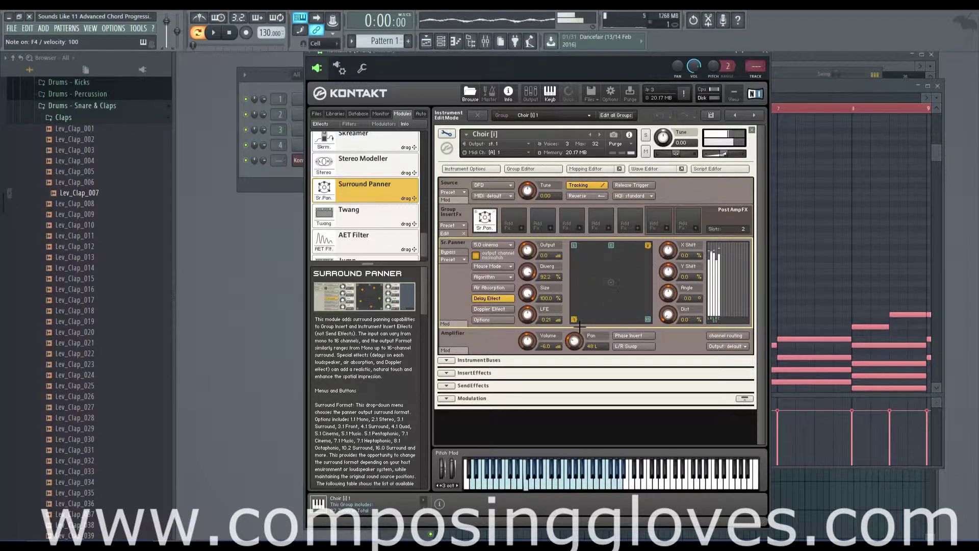
{"action": "left_click", "coordinate": [490, 298]}
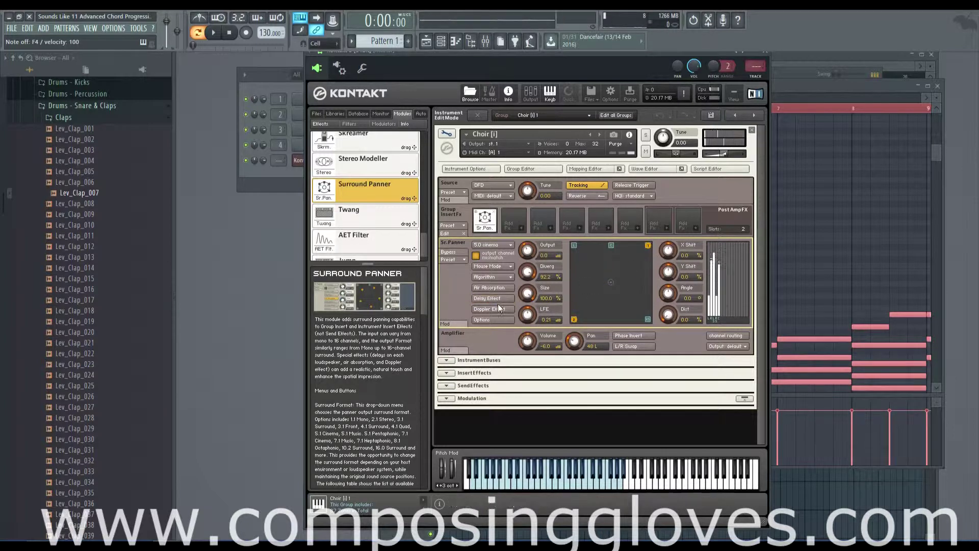
{"action": "left_click", "coordinate": [497, 289]}
{"action": "left_click", "coordinate": [498, 309]}
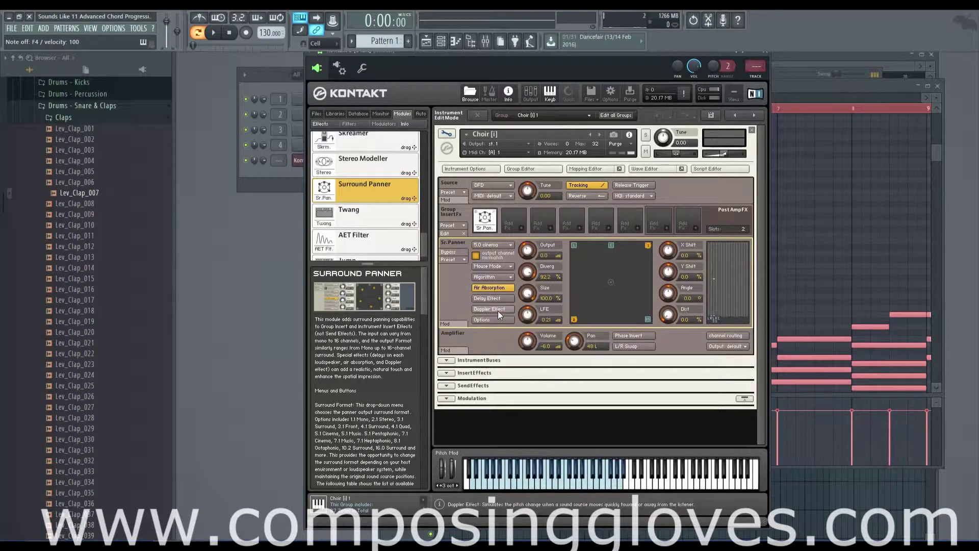
{"action": "left_click", "coordinate": [498, 310]}
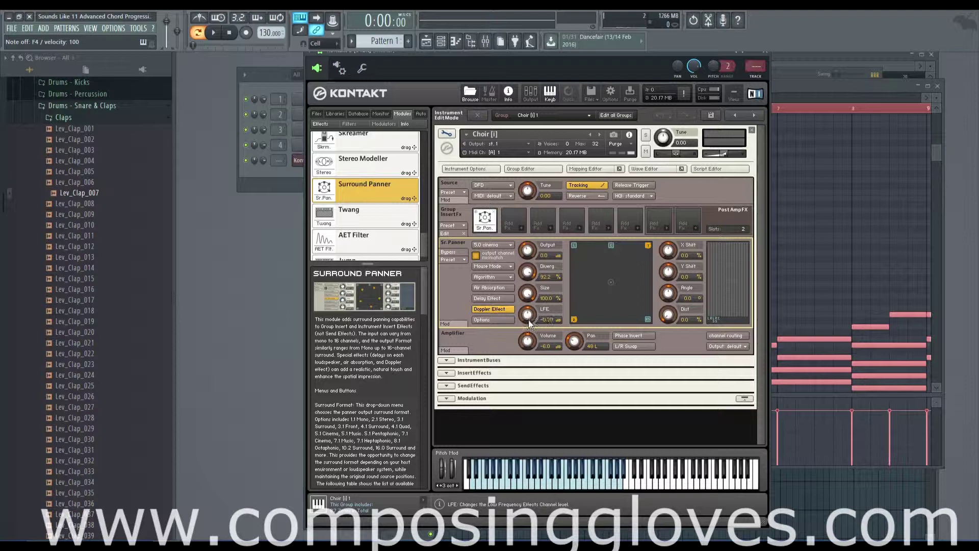
- Turn the LFE level down to -2.9 dB, move source 1 lower middle, then readjust LFE
{"action": "scroll", "coordinate": [529, 314], "scroll_direction": "up", "scroll_amount": 2}
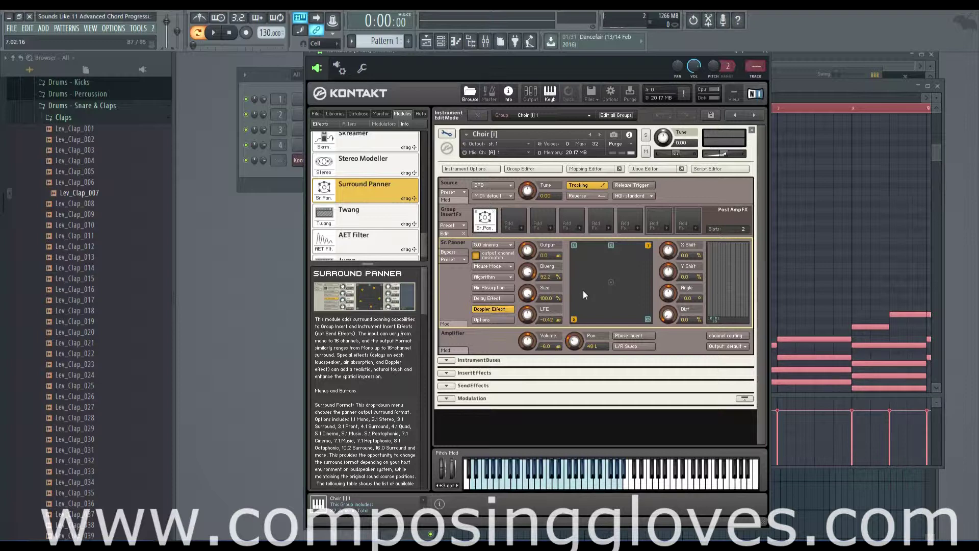
{"action": "left_click_drag", "start_coordinate": [528, 316], "coordinate": [526, 320]}
{"action": "scroll", "coordinate": [528, 316], "scroll_direction": "up", "scroll_amount": 3}
{"action": "mouse_move", "coordinate": [575, 320]}
{"action": "left_mouse_down"}
{"action": "mouse_move", "coordinate": [573, 281]}
{"action": "mouse_move", "coordinate": [591, 269]}
{"action": "left_mouse_up"}
{"action": "left_click_drag", "start_coordinate": [594, 282], "coordinate": [593, 286]}
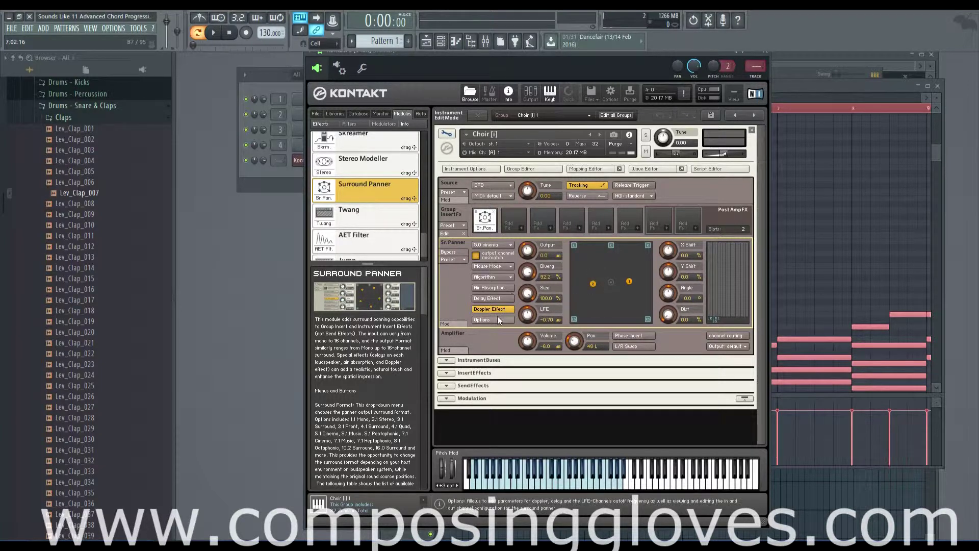
{"action": "left_click_drag", "start_coordinate": [528, 317], "coordinate": [529, 288]}
- Open Surround Panner Options, move the window aside, and set Air Absorption Amount to 50%
{"action": "left_click", "coordinate": [475, 321]}
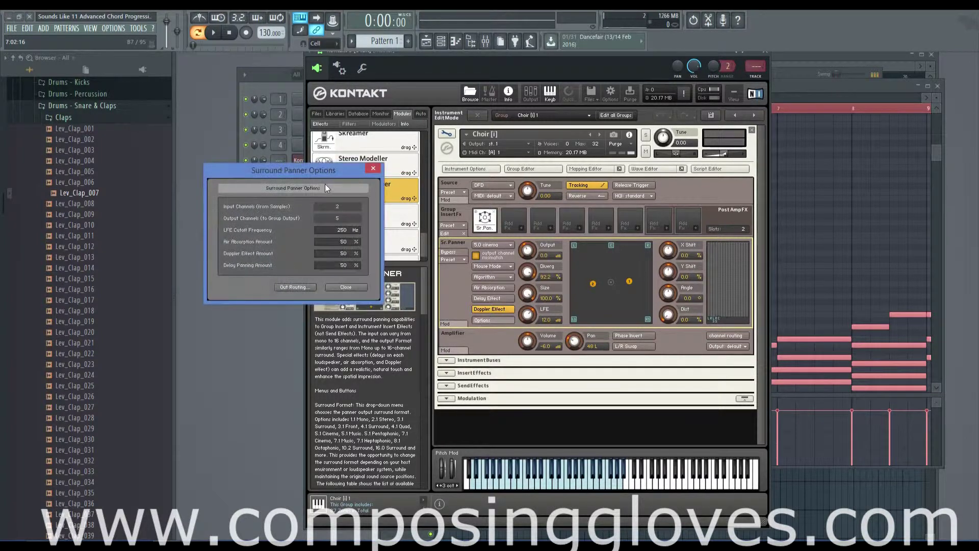
{"action": "left_click_drag", "start_coordinate": [327, 164], "coordinate": [462, 155]}
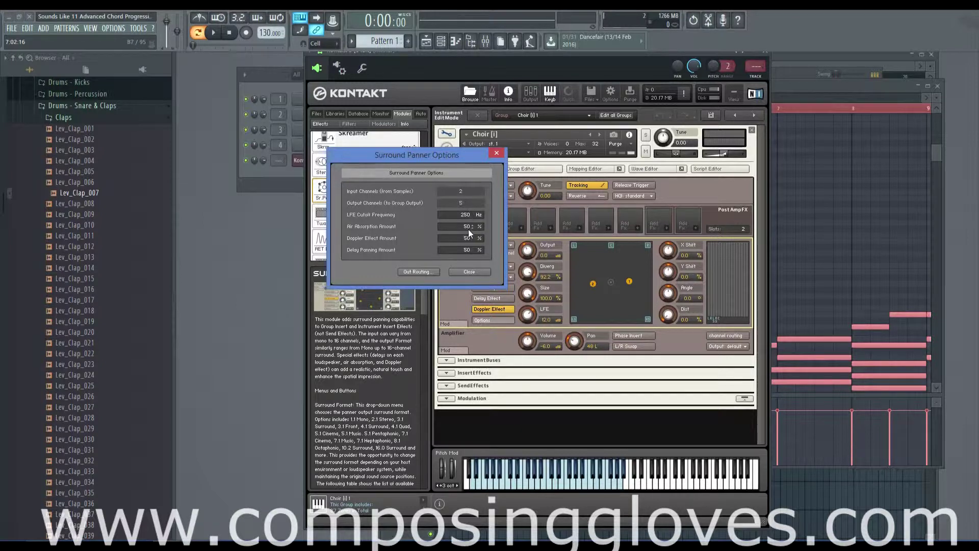
{"action": "left_click_drag", "start_coordinate": [439, 160], "coordinate": [409, 159]}
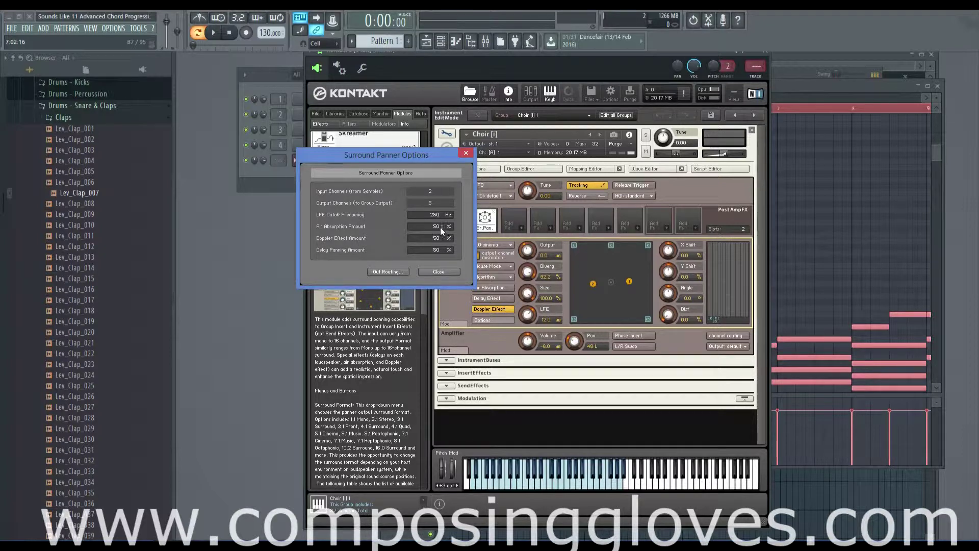
{"action": "left_click_drag", "start_coordinate": [436, 231], "coordinate": [437, 227]}
- Show the output routing matrix (L to output 1, R to output 2), then reopen Surround Panner Options
{"action": "left_click", "coordinate": [387, 272]}
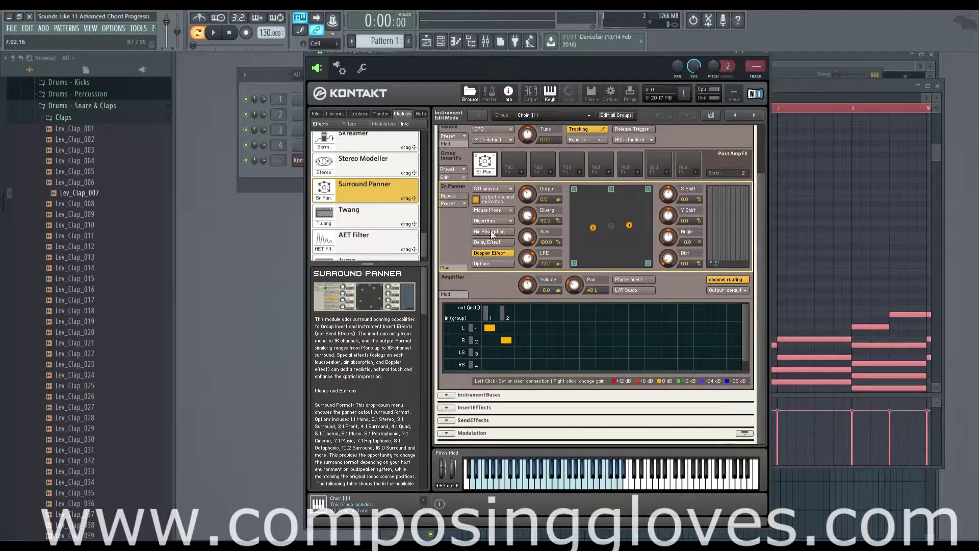
{"action": "left_click", "coordinate": [492, 264]}
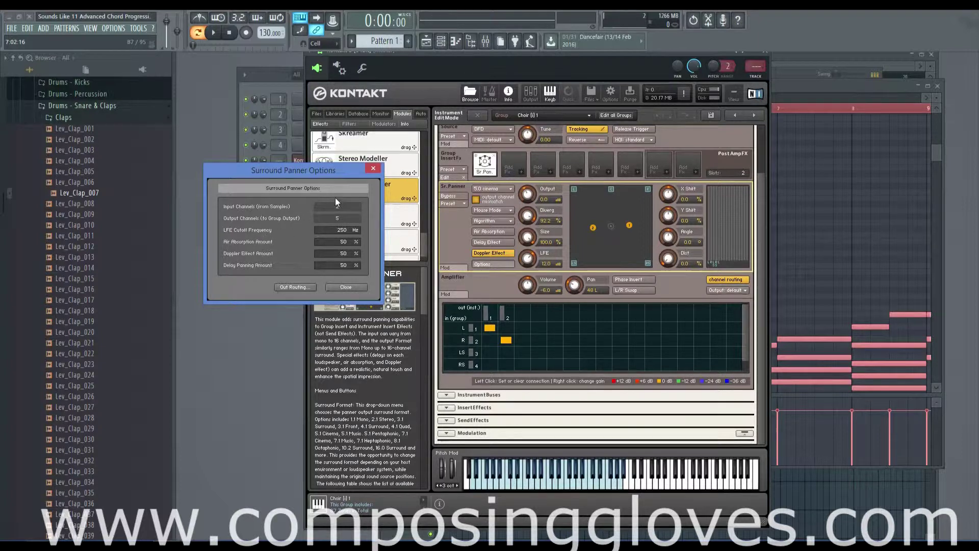
- Lower the LFE Cutoff Frequency from 250 Hz to 220 Hz and close the options window
{"action": "left_click_drag", "start_coordinate": [341, 232], "coordinate": [340, 234]}
{"action": "left_click", "coordinate": [347, 285]}
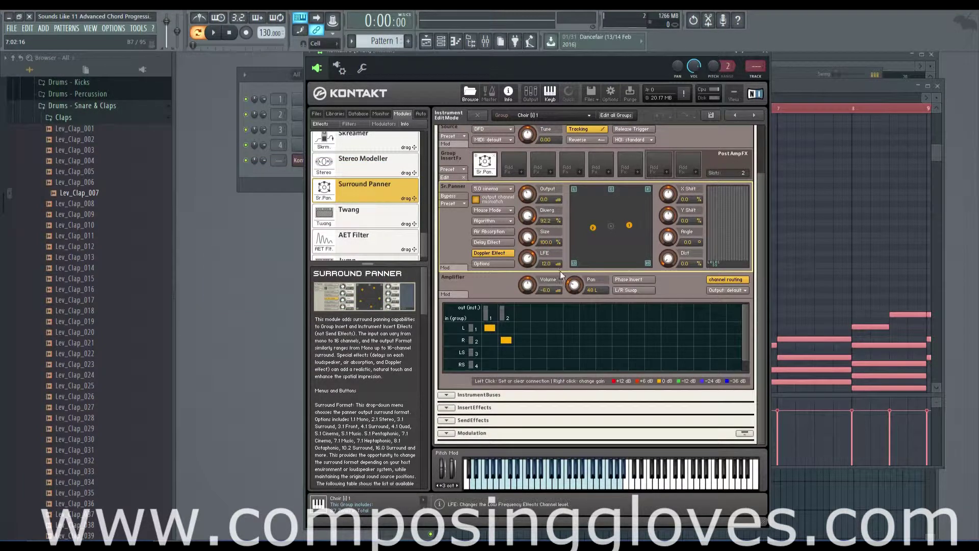
- Bring the panner's Output level down to 5.1 dB and reposition a source dot
{"action": "scroll", "coordinate": [560, 274], "scroll_direction": "up", "scroll_amount": 1}
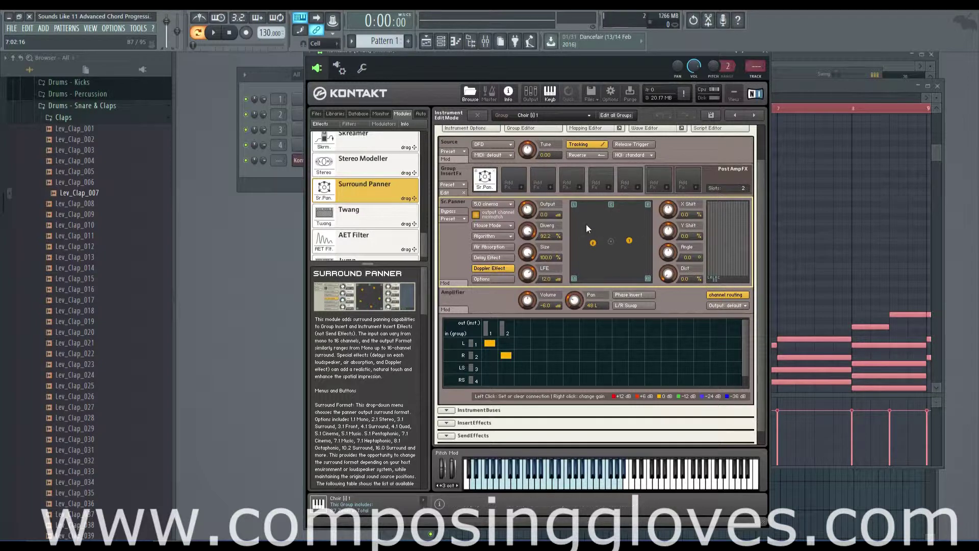
{"action": "left_click_drag", "start_coordinate": [528, 205], "coordinate": [522, 158]}
{"action": "left_click_drag", "start_coordinate": [527, 209], "coordinate": [592, 330]}
{"action": "left_click_drag", "start_coordinate": [593, 244], "coordinate": [583, 229]}
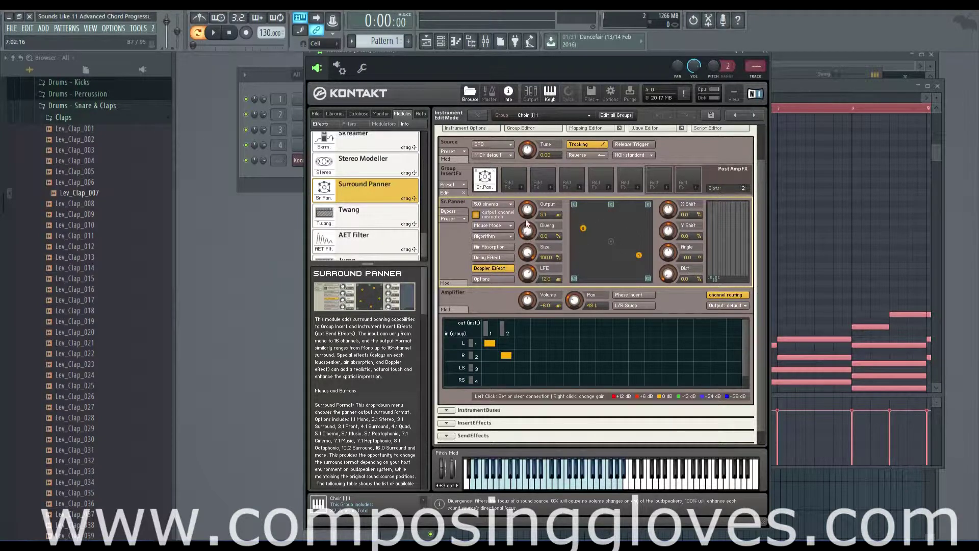
{"action": "left_click_drag", "start_coordinate": [585, 230], "coordinate": [594, 230]}
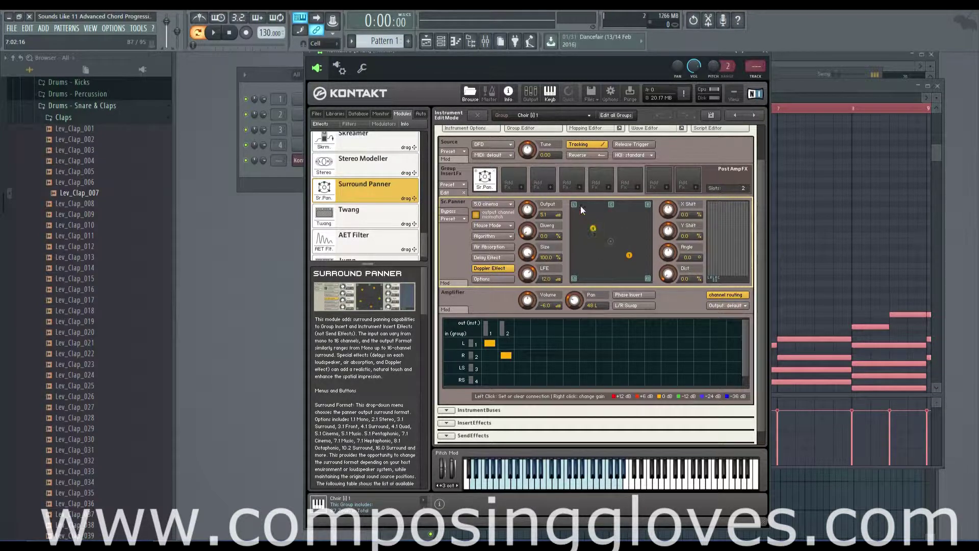
- Switch off Doppler, Delay Effect and Air Absorption, placing one source left of centre
{"action": "left_click", "coordinate": [492, 258]}
{"action": "left_click", "coordinate": [493, 269]}
{"action": "left_click", "coordinate": [493, 256]}
{"action": "mouse_move", "coordinate": [593, 227]}
{"action": "left_mouse_down"}
{"action": "mouse_move", "coordinate": [653, 245]}
{"action": "mouse_move", "coordinate": [591, 246]}
{"action": "left_mouse_up"}
{"action": "left_click", "coordinate": [508, 247]}
{"action": "left_click", "coordinate": [509, 257]}
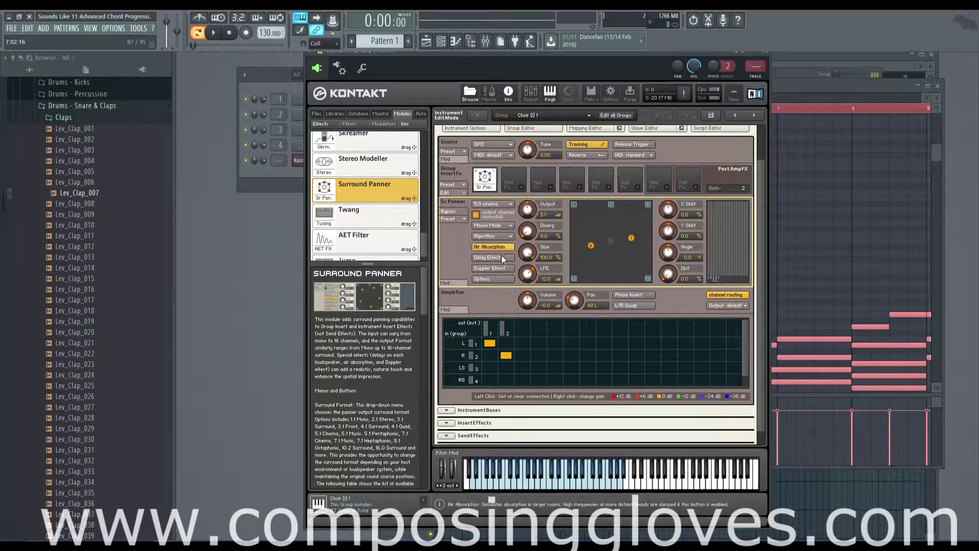
{"action": "left_click", "coordinate": [501, 257]}
{"action": "left_click", "coordinate": [498, 247]}
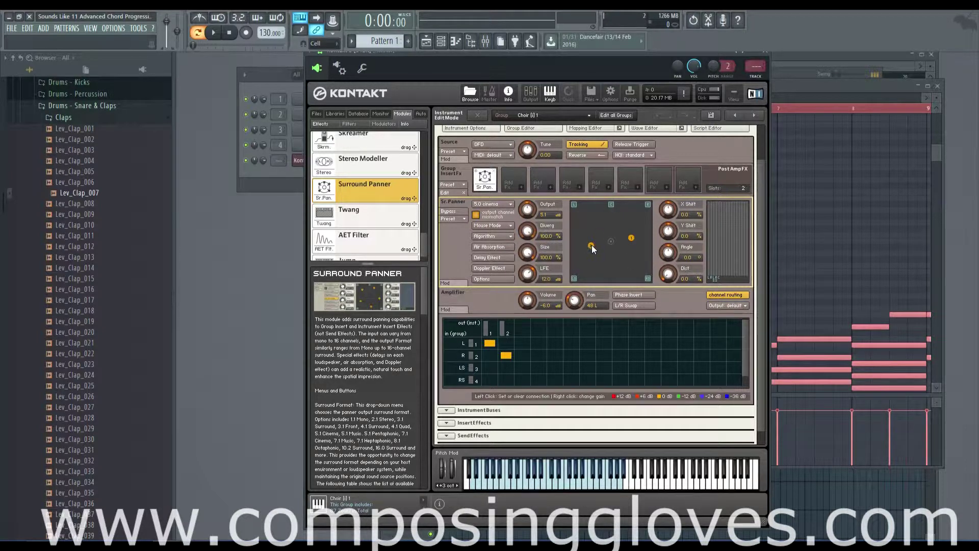
- Spread the two choir sources to either side of centre and raise Divergence to 100%
{"action": "left_click_drag", "start_coordinate": [590, 246], "coordinate": [592, 246]}
{"action": "left_click_drag", "start_coordinate": [590, 246], "coordinate": [655, 253]}
{"action": "left_click_drag", "start_coordinate": [574, 230], "coordinate": [586, 256]}
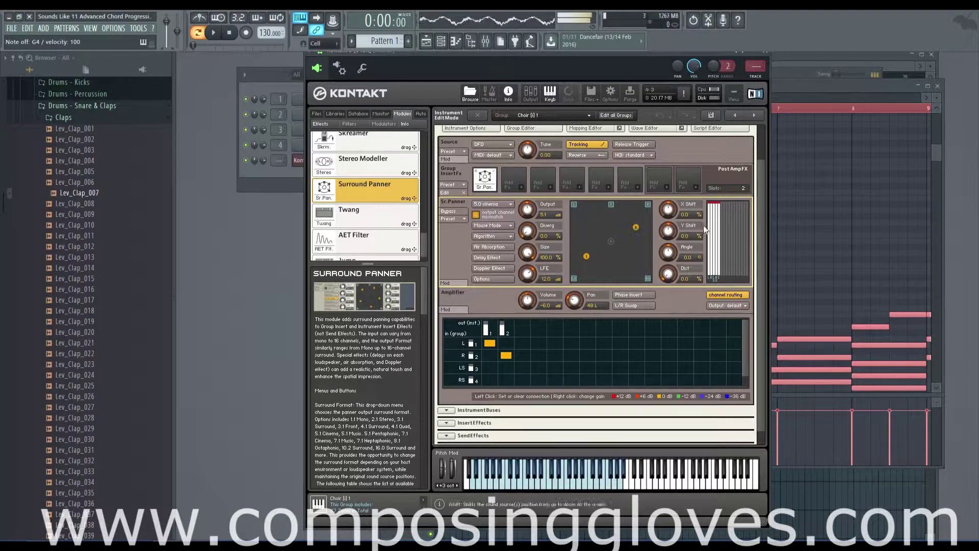
{"action": "left_click_drag", "start_coordinate": [528, 231], "coordinate": [528, 209]}
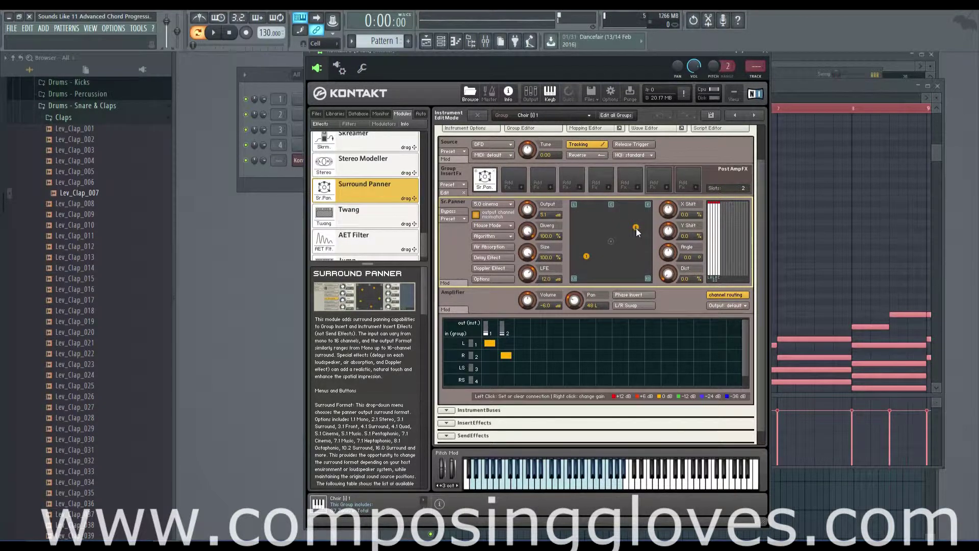
{"action": "mouse_move", "coordinate": [636, 228]}
{"action": "left_mouse_down"}
{"action": "mouse_move", "coordinate": [615, 239]}
{"action": "mouse_move", "coordinate": [626, 213]}
{"action": "mouse_move", "coordinate": [642, 224]}
{"action": "left_mouse_up"}
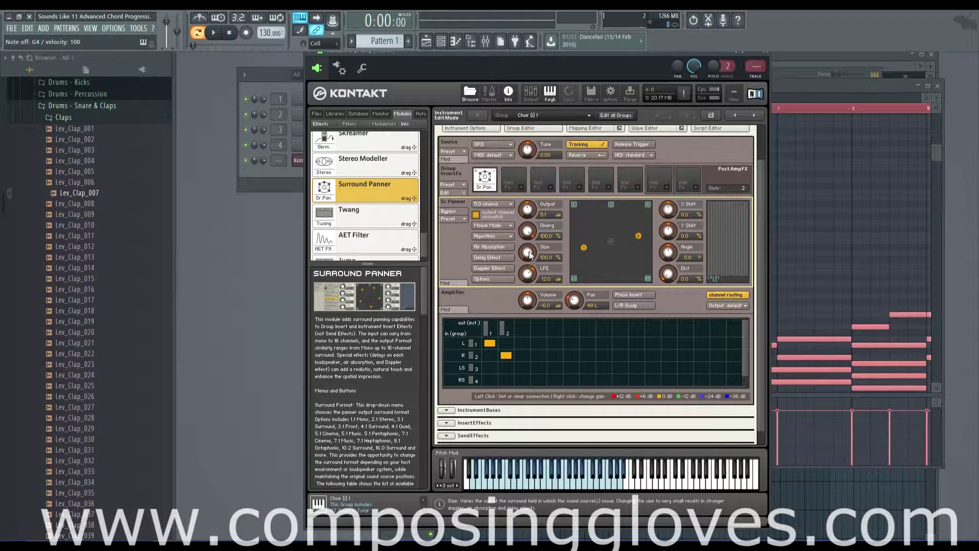
- Turn Size down to 73% and drag the sources to the top-right and bottom-left corners
{"action": "left_click_drag", "start_coordinate": [529, 255], "coordinate": [535, 293]}
{"action": "left_click_drag", "start_coordinate": [638, 236], "coordinate": [647, 204]}
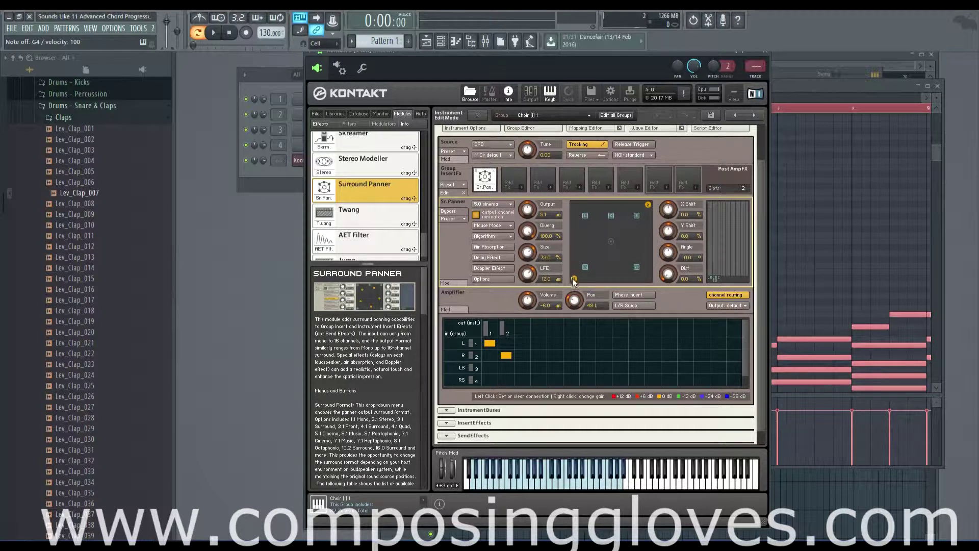
{"action": "left_click_drag", "start_coordinate": [575, 278], "coordinate": [574, 277]}
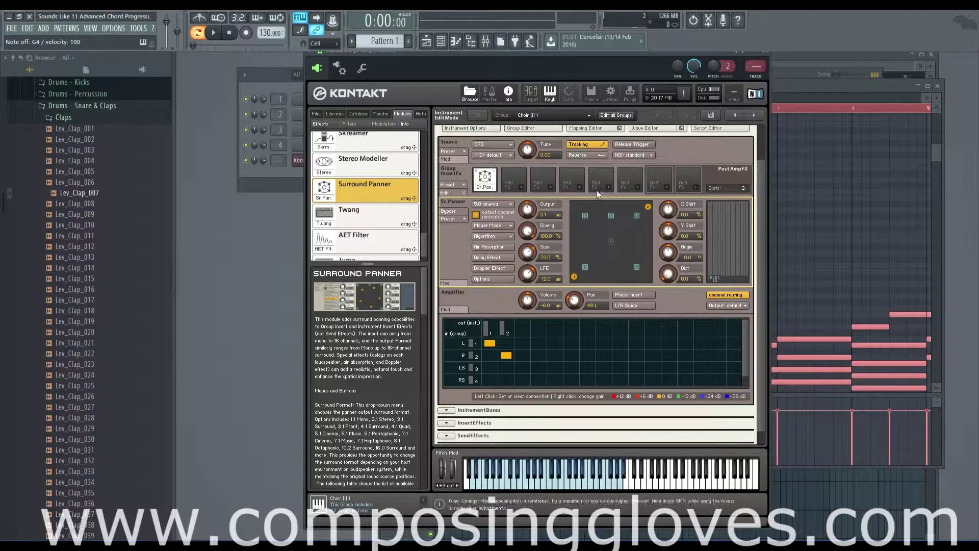
{"action": "left_click_drag", "start_coordinate": [647, 206], "coordinate": [650, 183]}
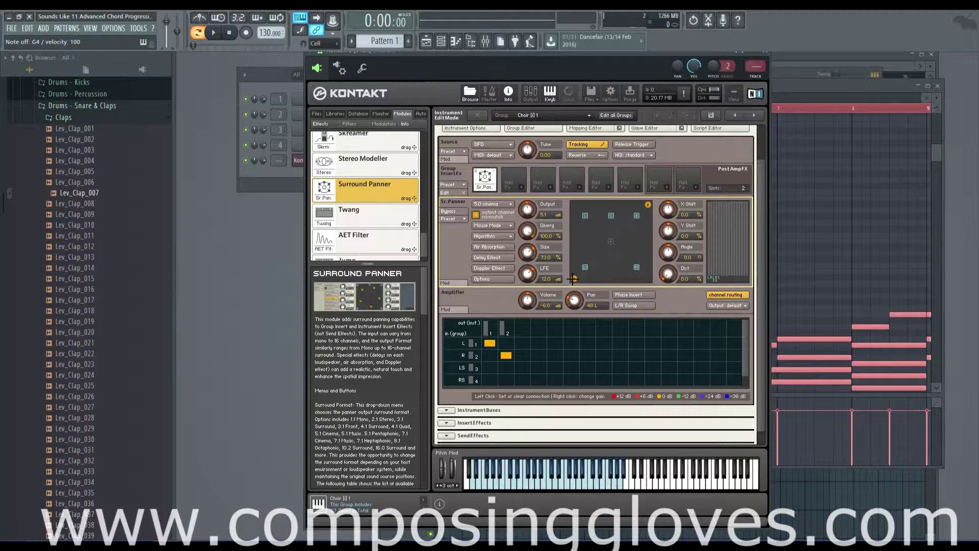
{"action": "left_click_drag", "start_coordinate": [574, 279], "coordinate": [527, 278]}
- Adjust the X Shift and Y Shift offsets to slide the sources left and upward
{"action": "left_click_drag", "start_coordinate": [668, 215], "coordinate": [666, 212]}
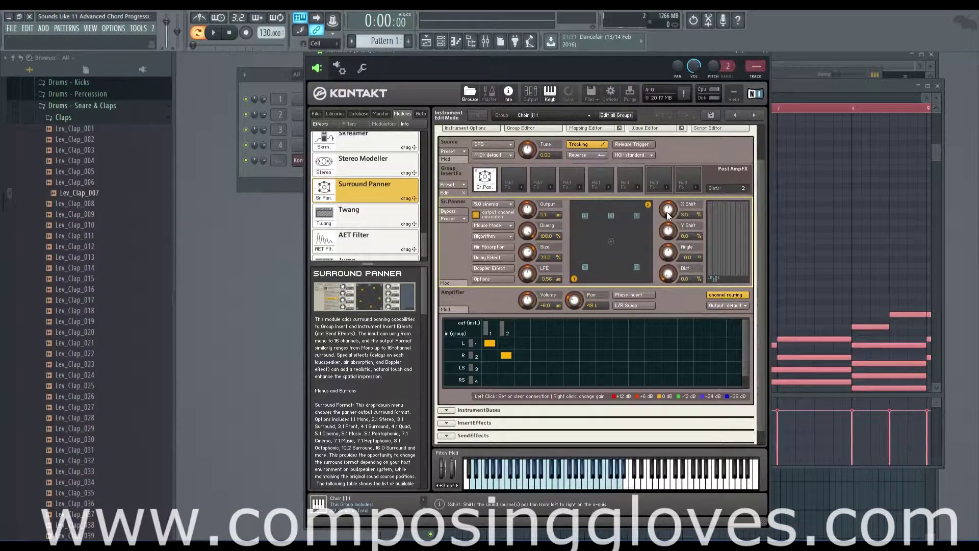
{"action": "left_click_drag", "start_coordinate": [671, 236], "coordinate": [678, 253]}
{"action": "left_click_drag", "start_coordinate": [641, 207], "coordinate": [598, 212]}
{"action": "left_click_drag", "start_coordinate": [667, 209], "coordinate": [660, 166]}
{"action": "left_click_drag", "start_coordinate": [668, 231], "coordinate": [661, 169]}
{"action": "left_click_drag", "start_coordinate": [667, 240], "coordinate": [602, 290]}
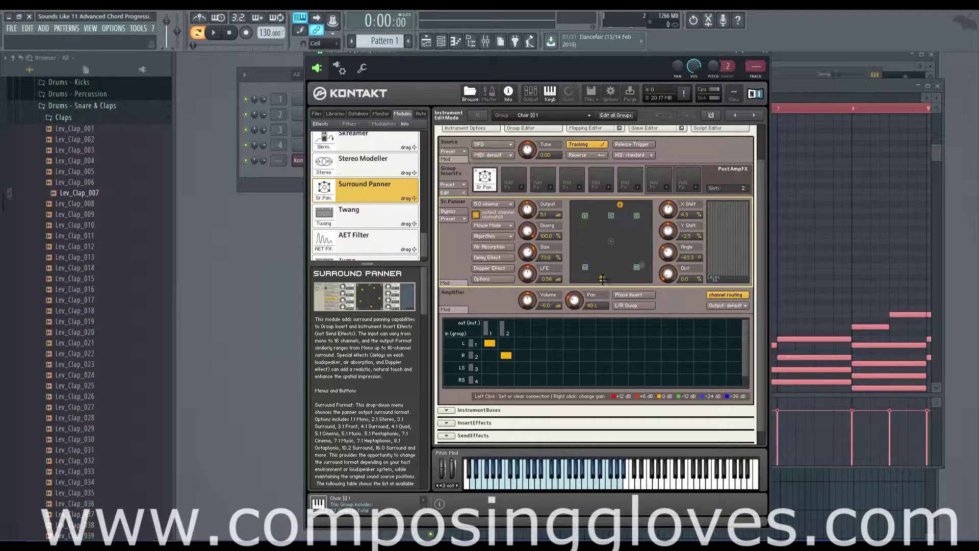
{"action": "left_click_drag", "start_coordinate": [598, 265], "coordinate": [602, 279]}
- Settle the offsets at Angle 0.0, Dist 38.5% and X Shift -9.4%
{"action": "left_click_drag", "start_coordinate": [669, 253], "coordinate": [672, 130]}
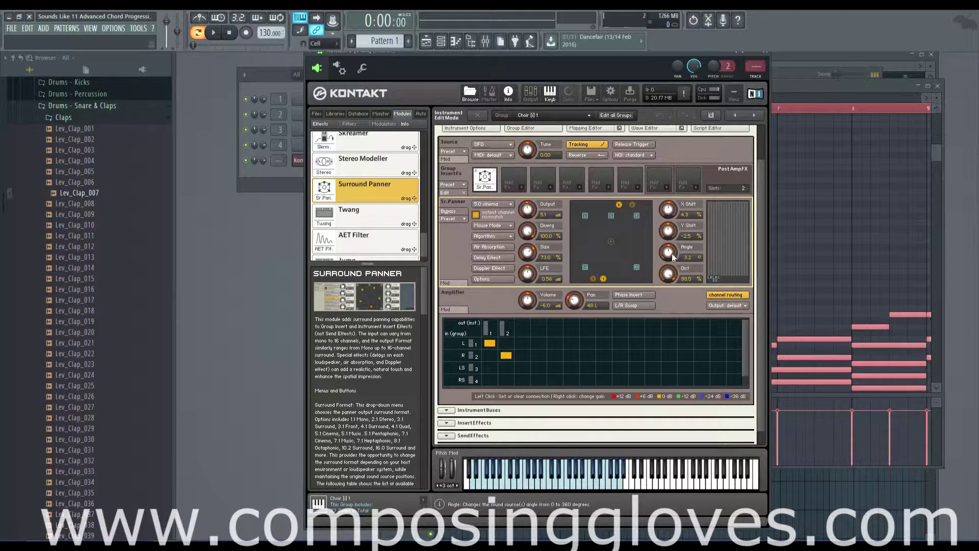
{"action": "left_click_drag", "start_coordinate": [673, 256], "coordinate": [670, 218]}
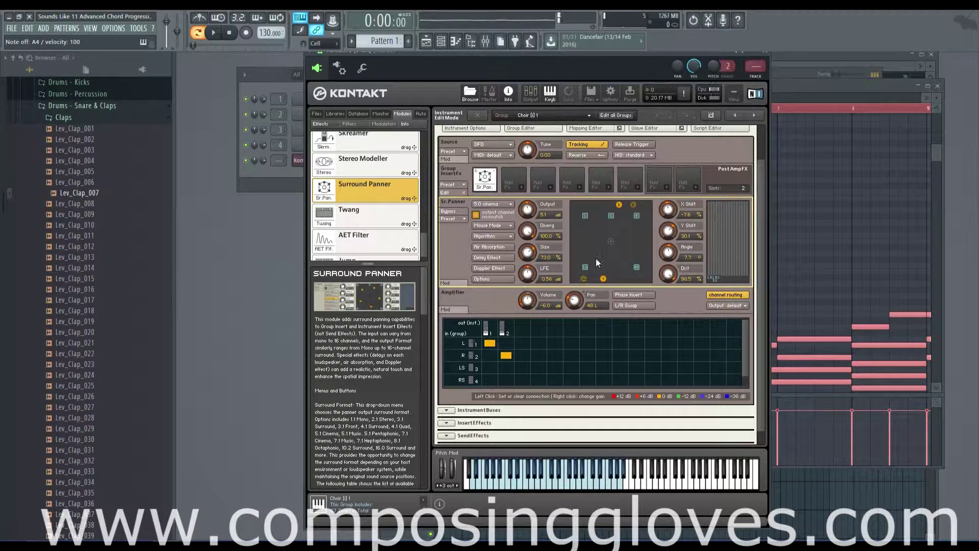
{"action": "left_click_drag", "start_coordinate": [597, 284], "coordinate": [612, 250]}
{"action": "left_click_drag", "start_coordinate": [616, 250], "coordinate": [614, 253]}
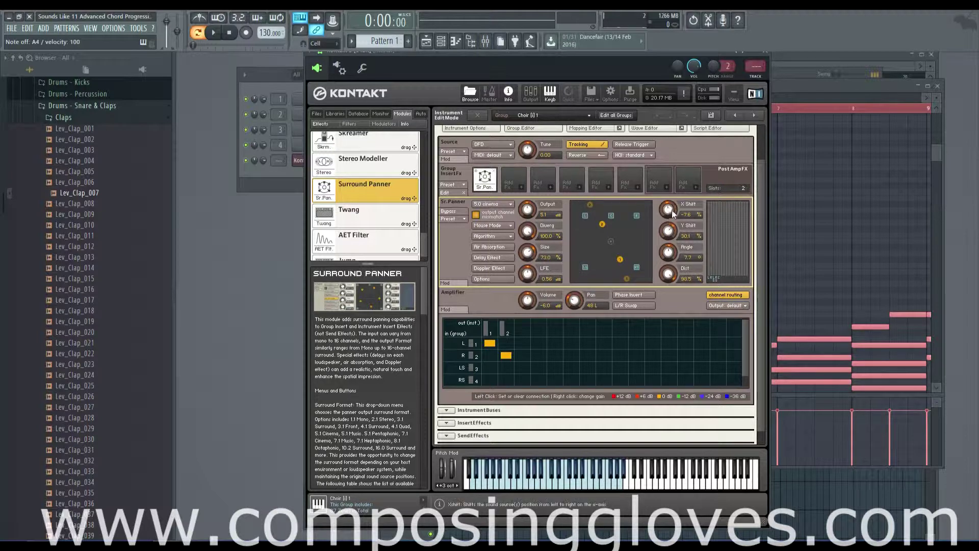
{"action": "left_click_drag", "start_coordinate": [670, 218], "coordinate": [671, 204]}
{"action": "left_click_drag", "start_coordinate": [669, 255], "coordinate": [671, 266]}
{"action": "left_click_drag", "start_coordinate": [669, 208], "coordinate": [671, 227]}
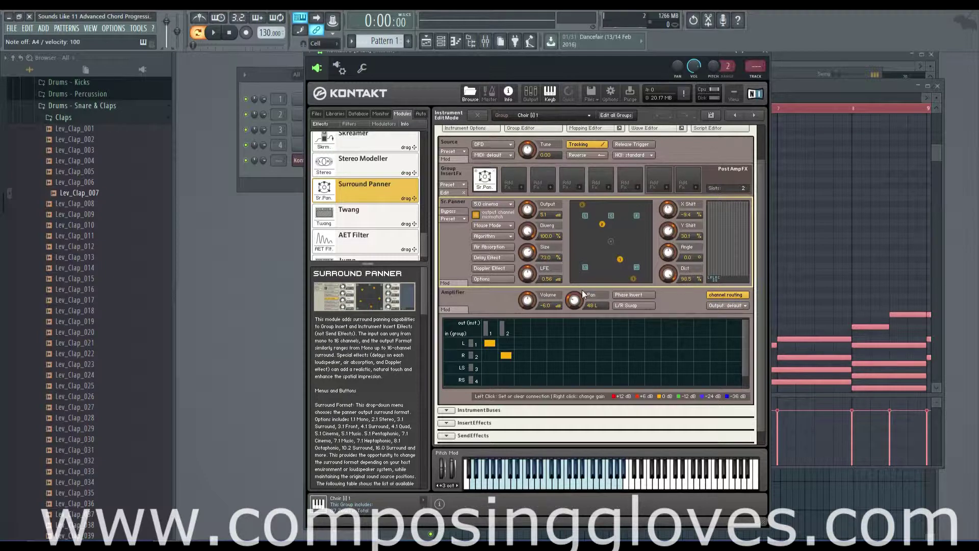
- Open and close the panner options, then rotate the sources around the field centre
{"action": "left_click", "coordinate": [503, 280]}
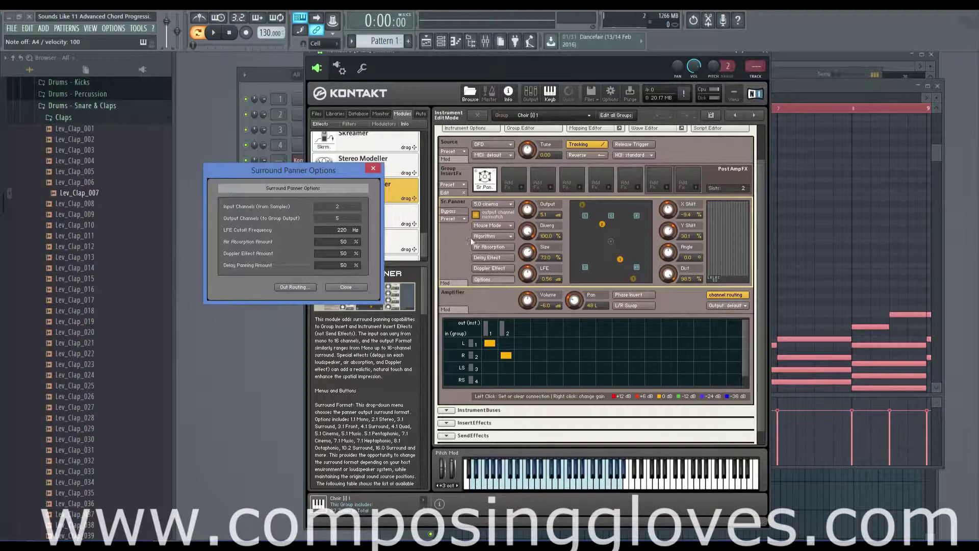
{"action": "left_click", "coordinate": [379, 167]}
{"action": "left_click_drag", "start_coordinate": [594, 245], "coordinate": [626, 231]}
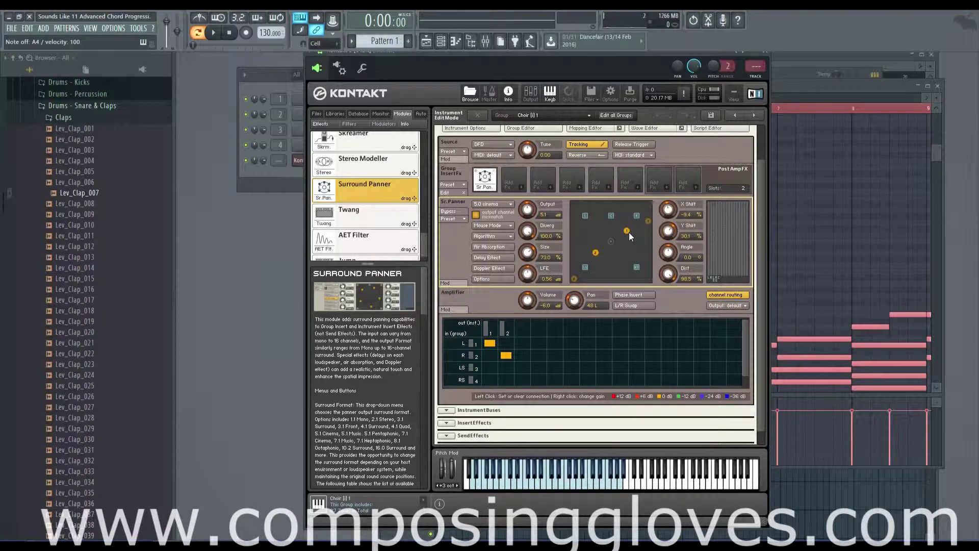
- Fine-tune both source dots until they sit level, one left and one right of centre
{"action": "left_click_drag", "start_coordinate": [628, 231], "coordinate": [611, 241]}
{"action": "mouse_move", "coordinate": [612, 241]}
{"action": "left_mouse_down"}
{"action": "mouse_move", "coordinate": [582, 287]}
{"action": "mouse_move", "coordinate": [624, 227]}
{"action": "left_mouse_up"}
{"action": "left_click_drag", "start_coordinate": [622, 229], "coordinate": [621, 236]}
{"action": "left_click_drag", "start_coordinate": [605, 252], "coordinate": [586, 266]}
{"action": "left_click_drag", "start_coordinate": [591, 268], "coordinate": [616, 242]}
{"action": "left_click_drag", "start_coordinate": [626, 242], "coordinate": [634, 241]}
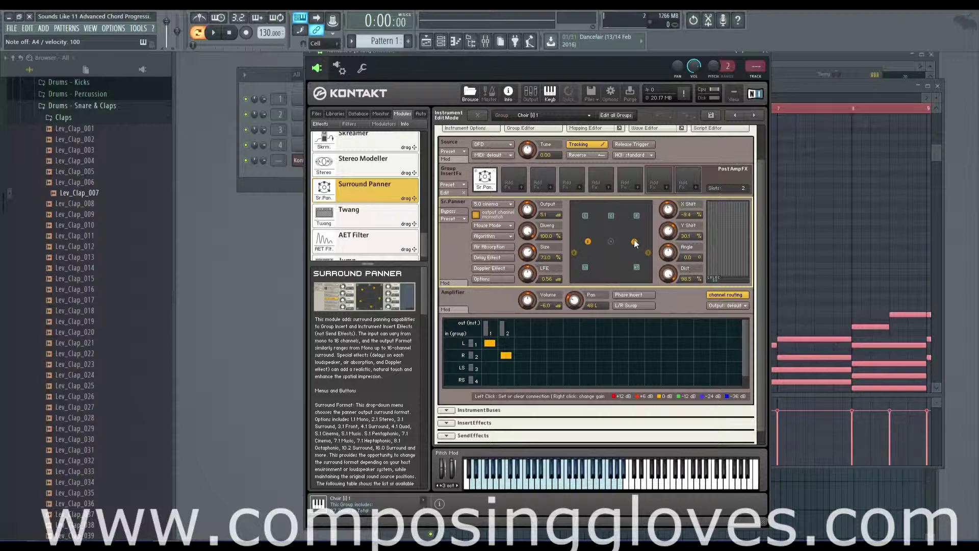